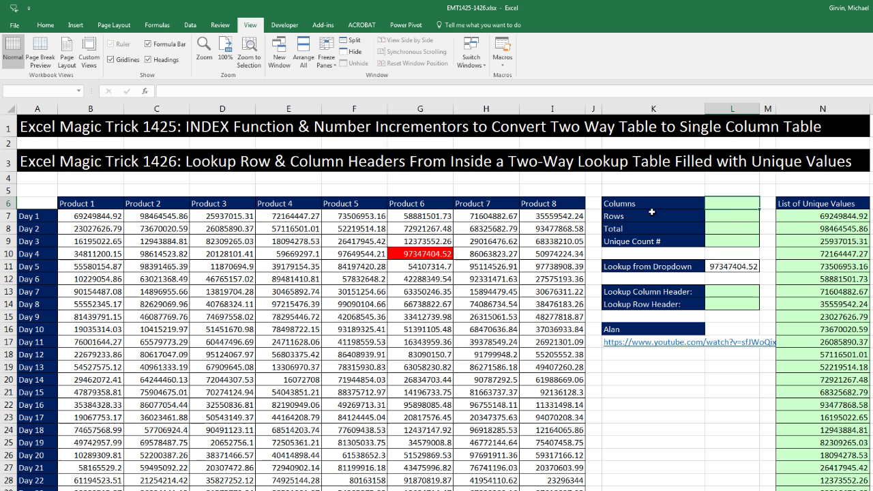
Enter =COLUMNS(B6:I6) beside Columns to count the 8 product headers.
click(809, 216)
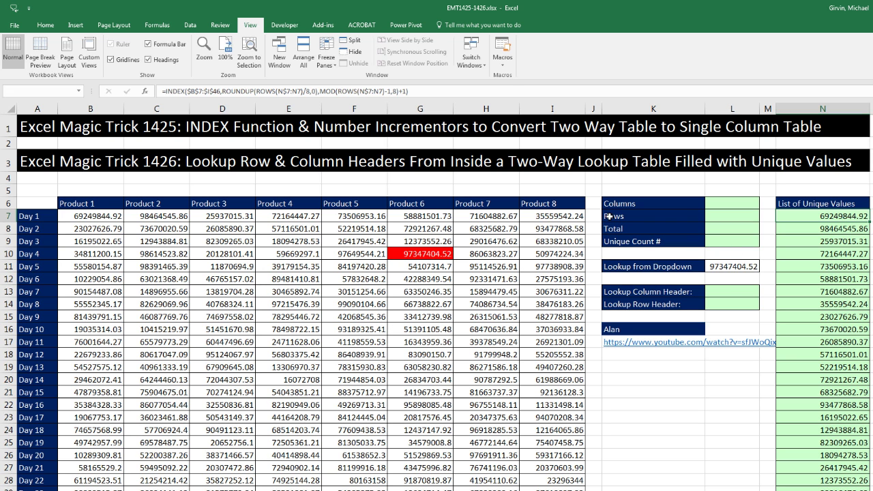
click(431, 251)
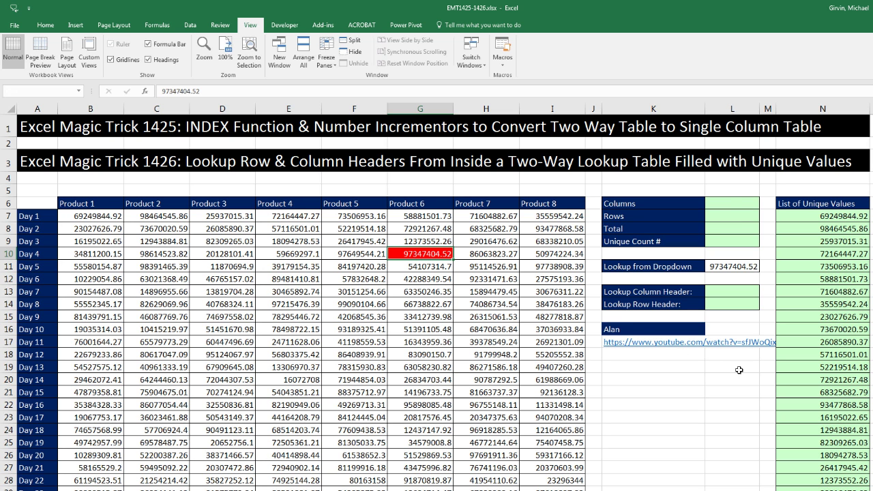
click(727, 204)
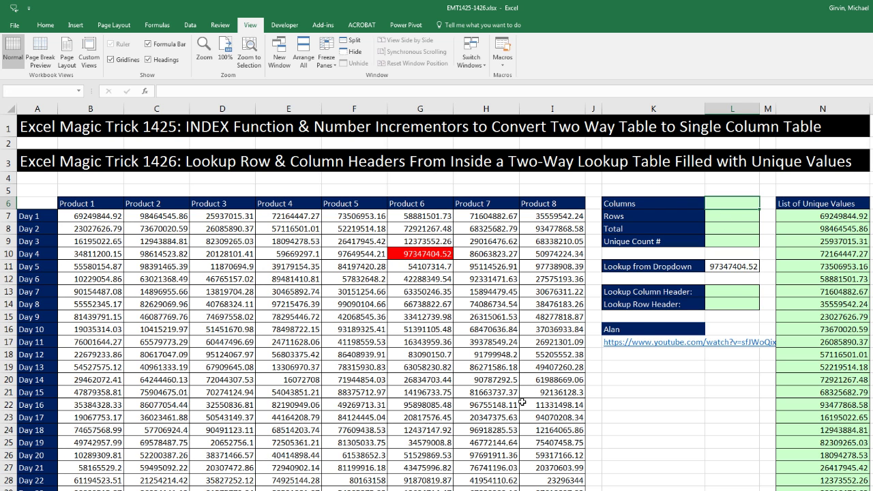
text(=)
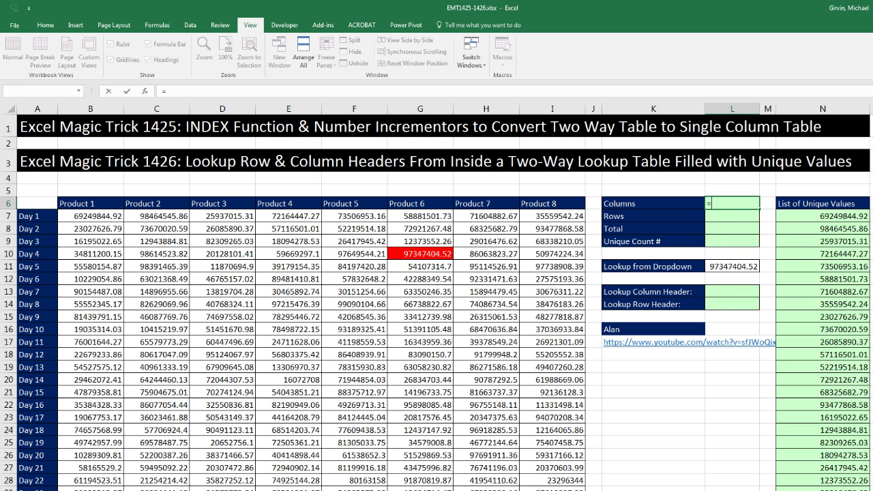
text(colum)
key(Down)
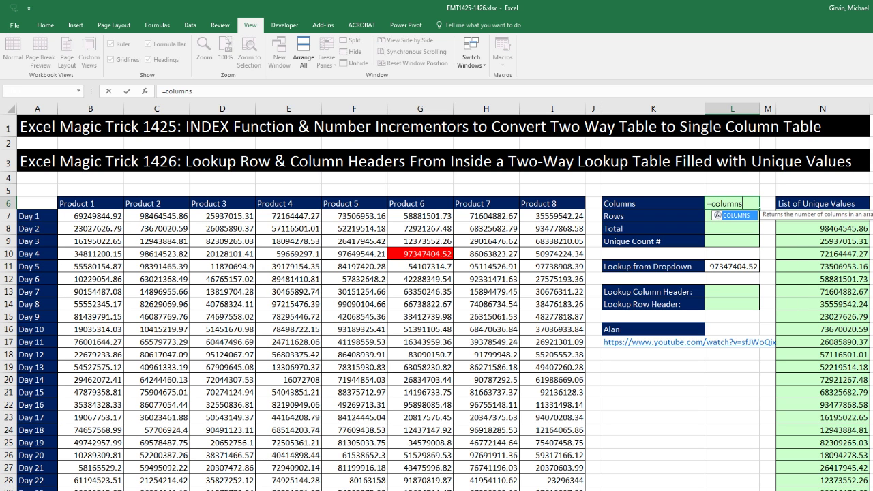
key(Tab)
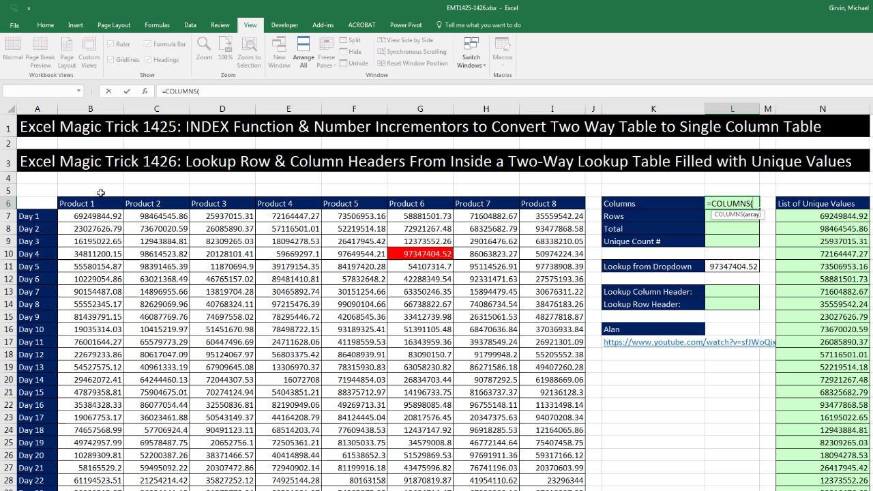
drag(82, 203, 533, 203)
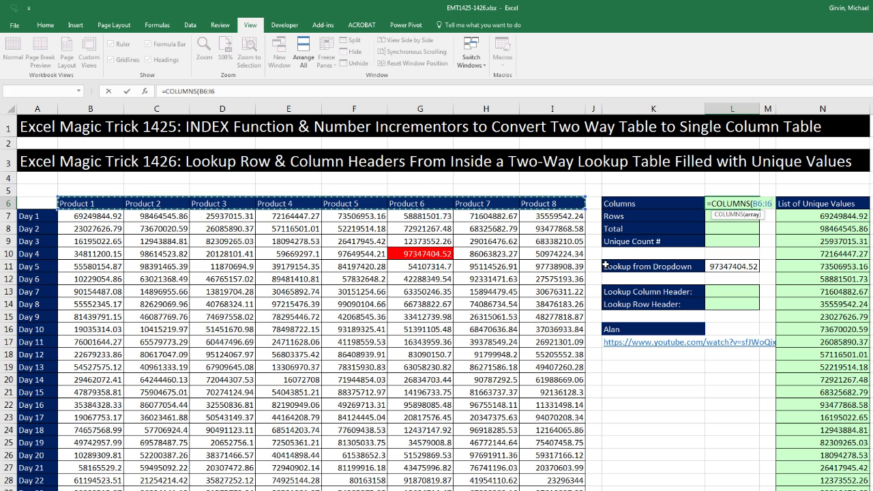
key(Return)
Enter =ROWS(A7:A46) beside Rows to count the 40 days.
text(=ROWS()
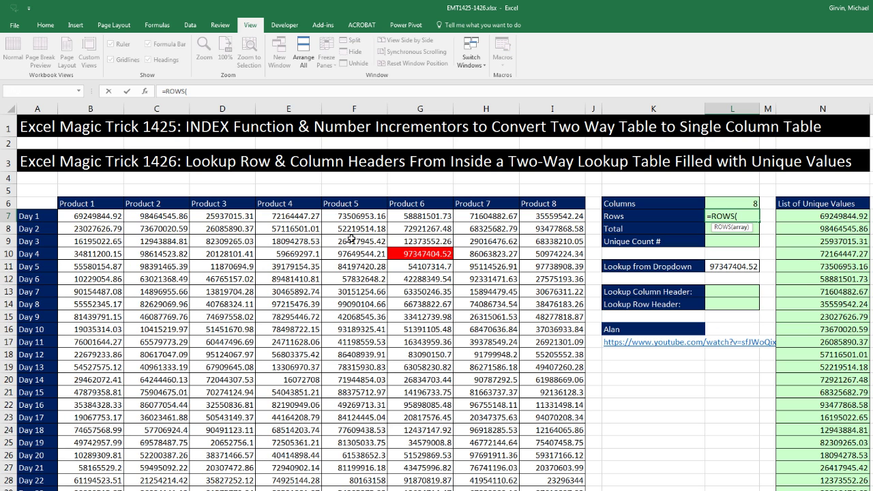
click(46, 214)
key(ctrl+shift+Down)
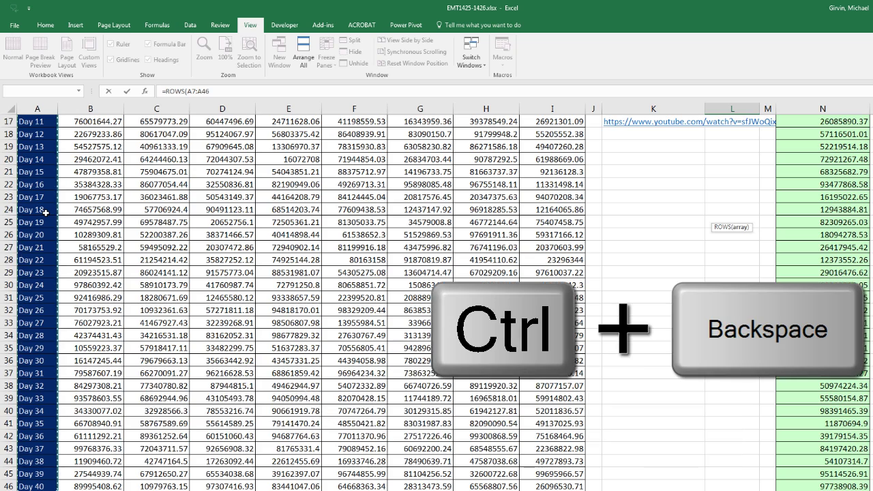
key(ctrl+BackSpace)
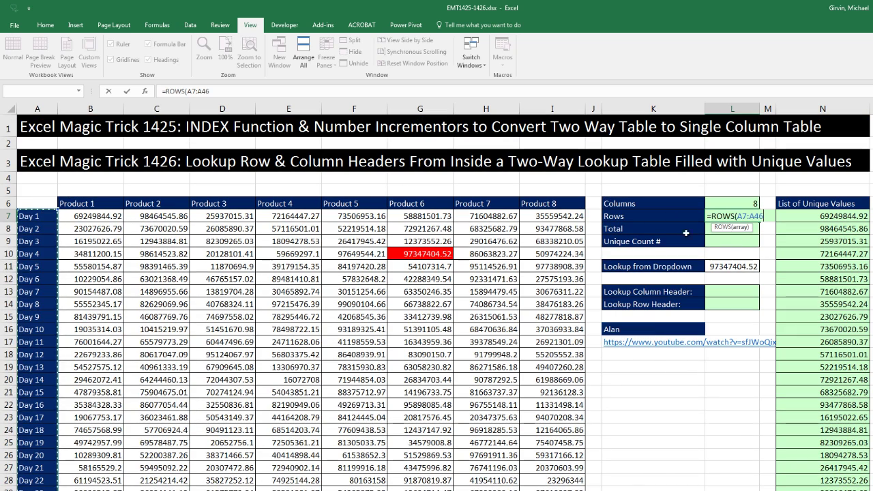
key(Return)
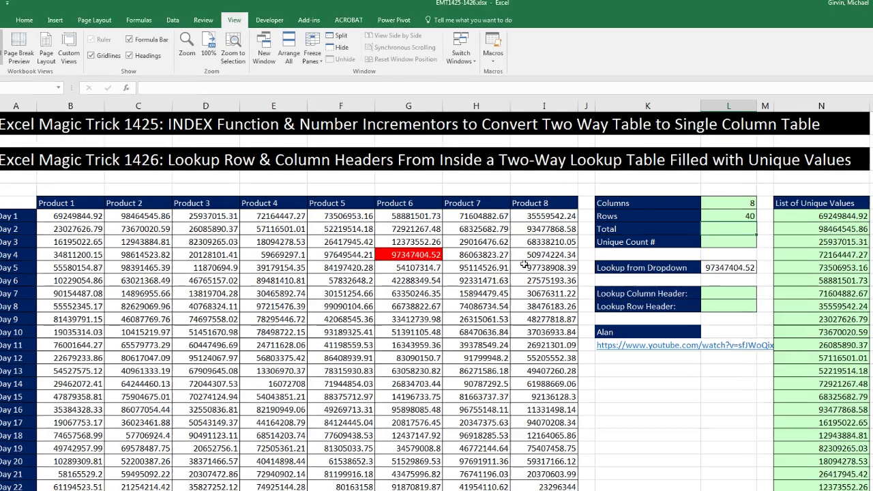
Set Total to =L7*L6, giving 320.
text(=)
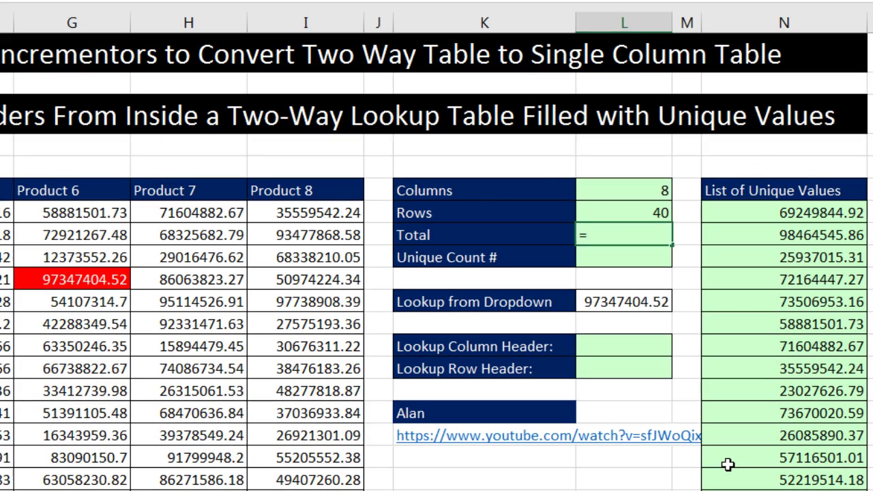
key(Up)
text(*)
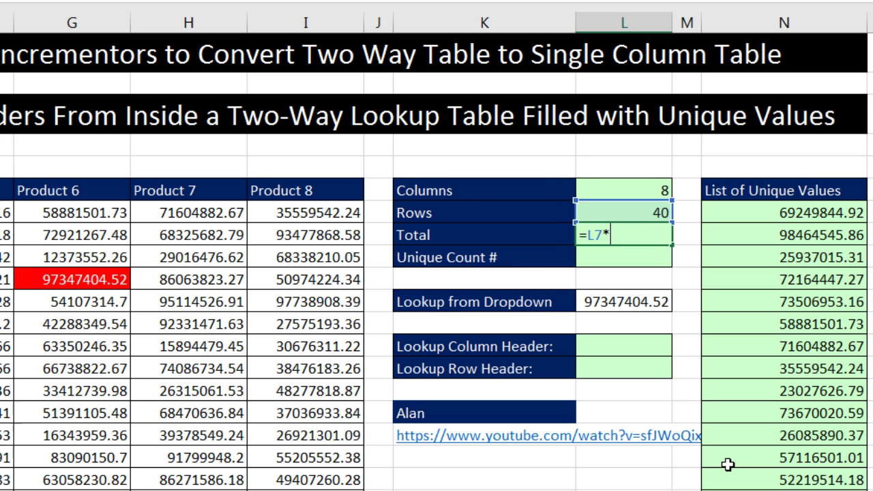
key(Up)
key(Up)
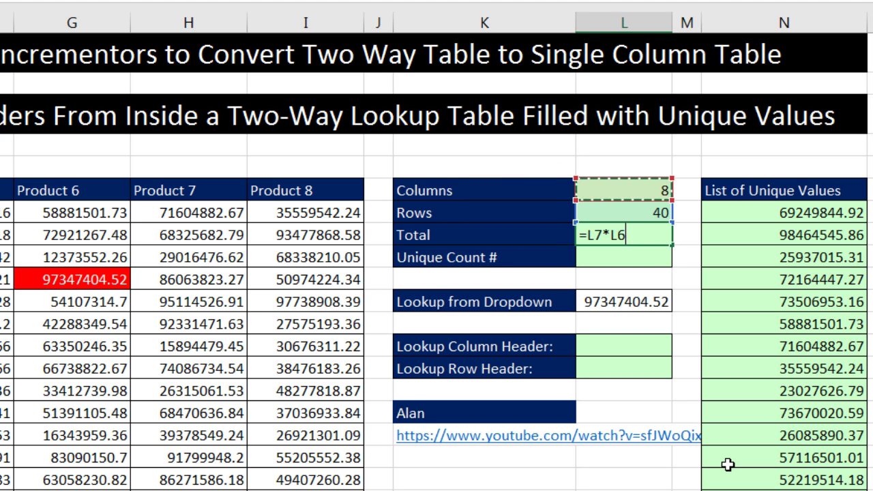
key(Return)
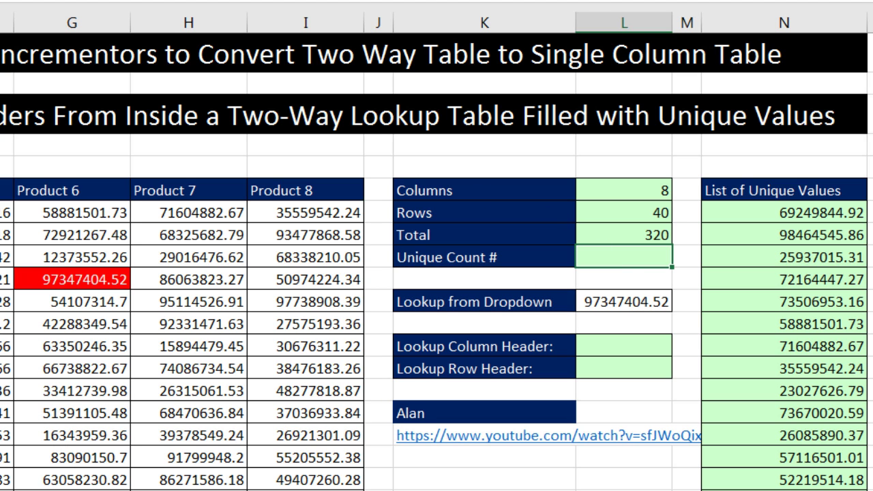
Start a FREQUENCY formula using B7:I46 as both the data and bins arguments.
text(=fr)
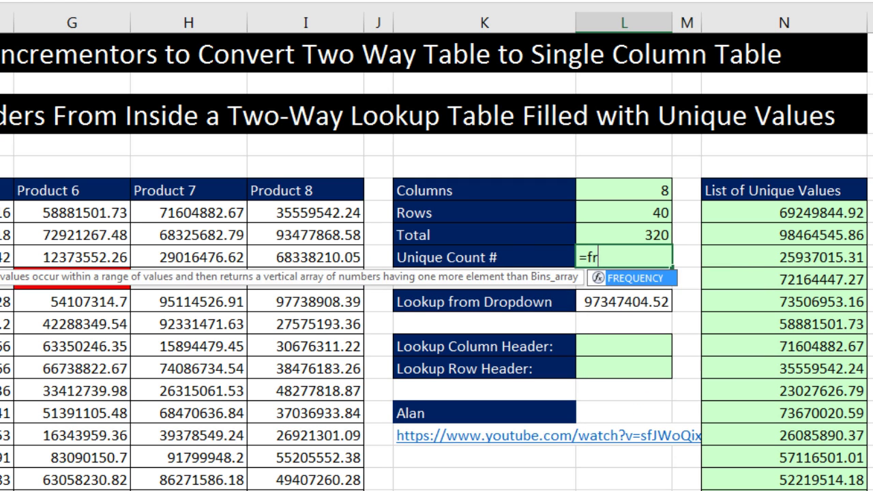
key(Tab)
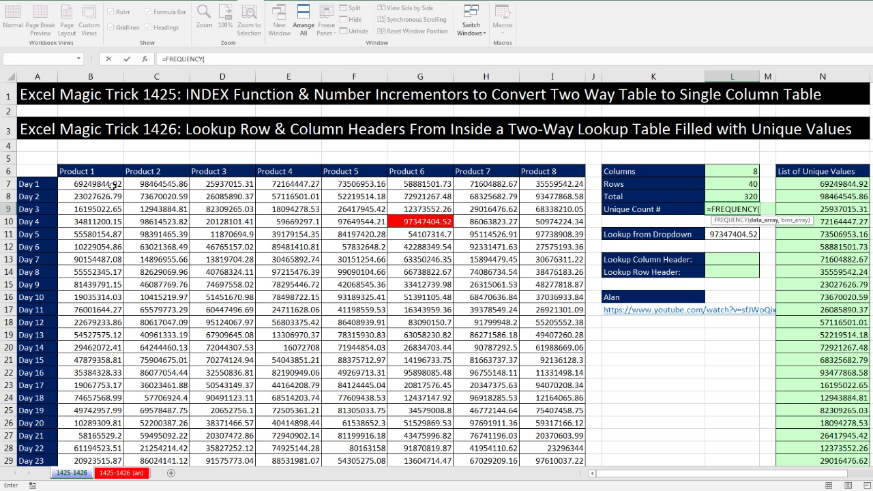
click(112, 184)
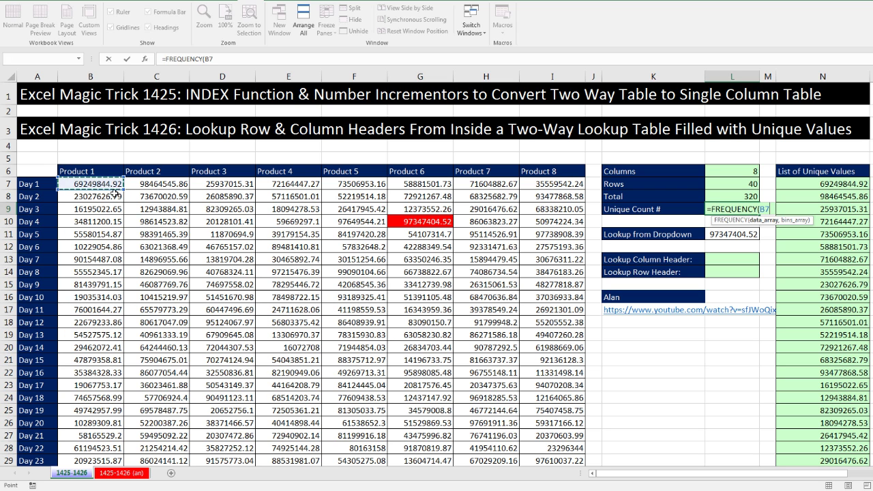
key(ctrl+shift+Right)
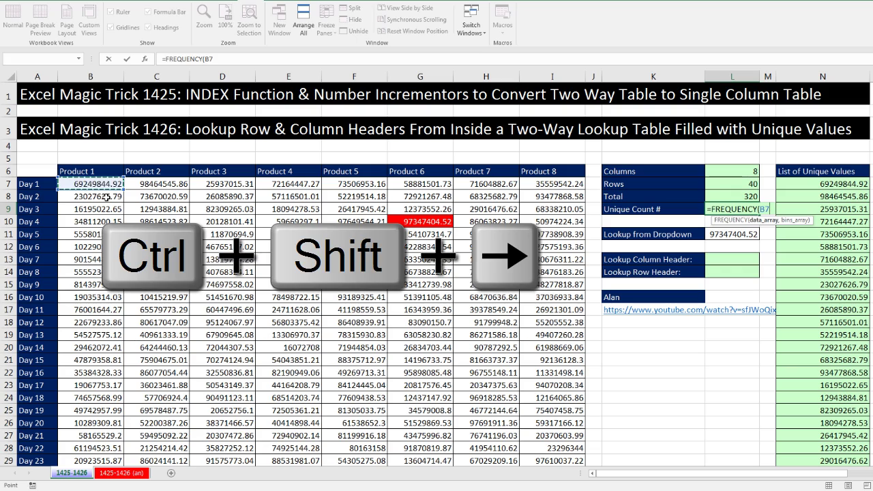
key(ctrl+shift+Down)
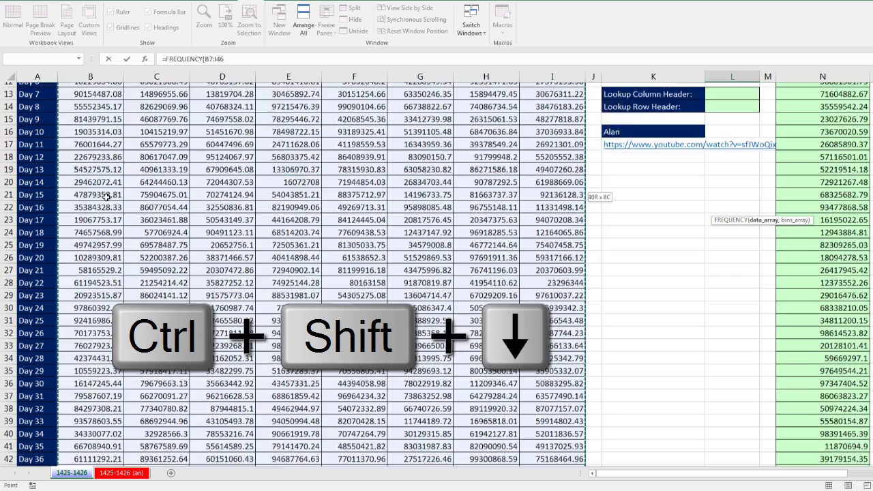
key(ctrl+BackSpace)
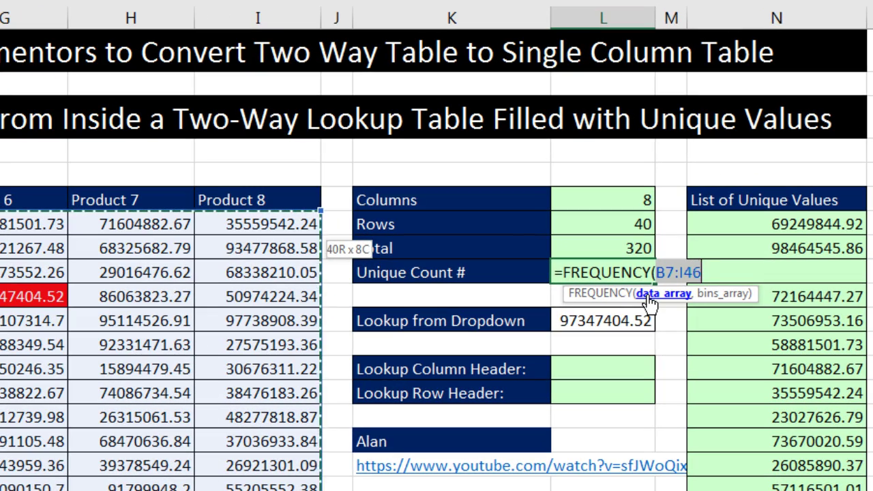
key(ctrl+c)
click(695, 271)
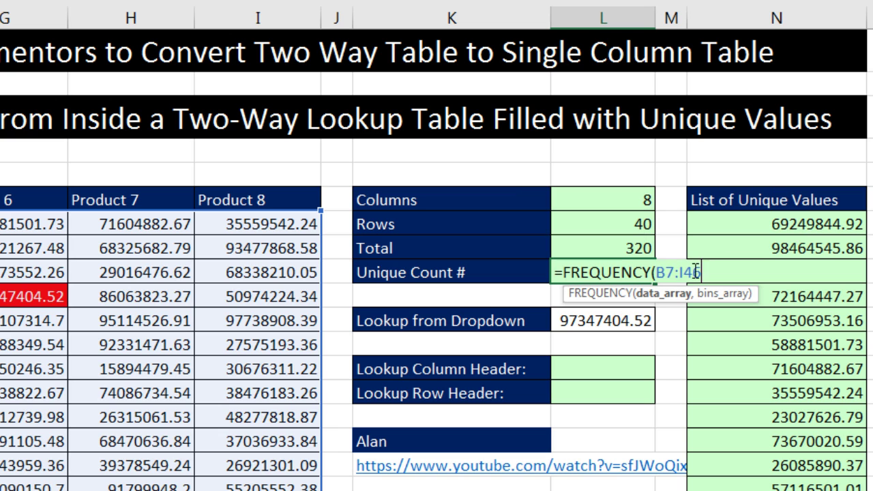
text(,)
key(ctrl+v)
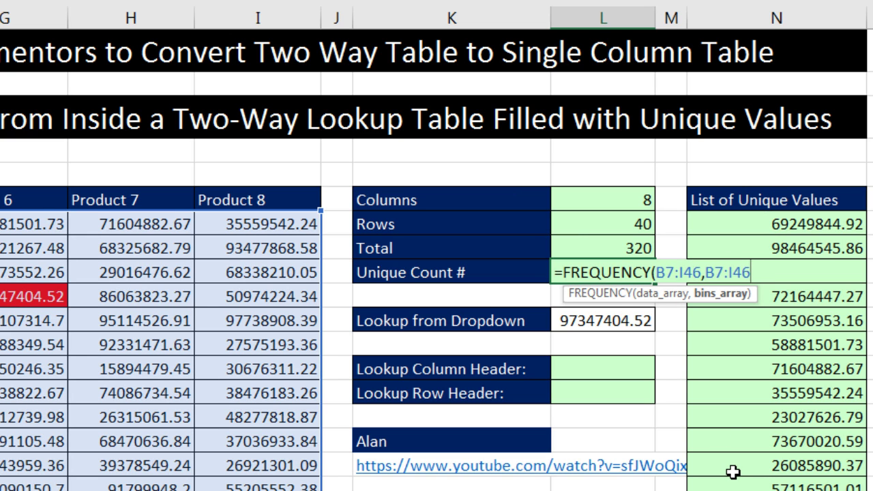
Close the FREQUENCY formula and preview it with F9 as an array of 1s ending in 0.
click(656, 300)
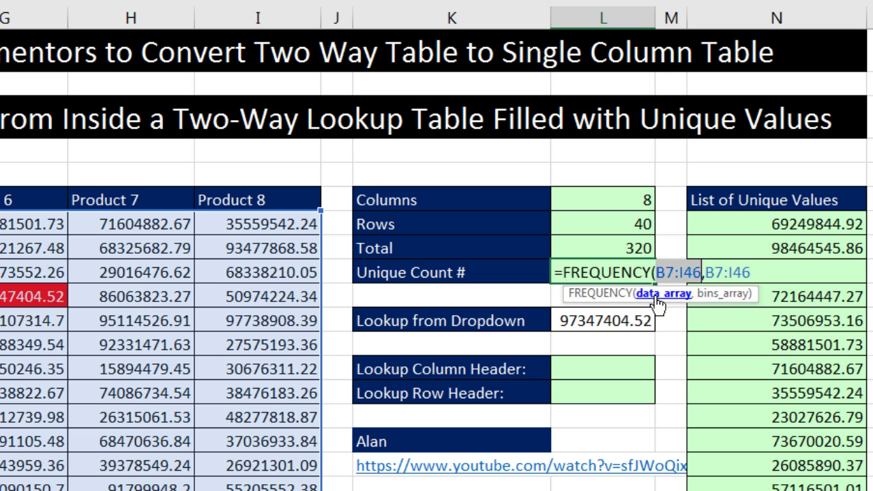
click(716, 300)
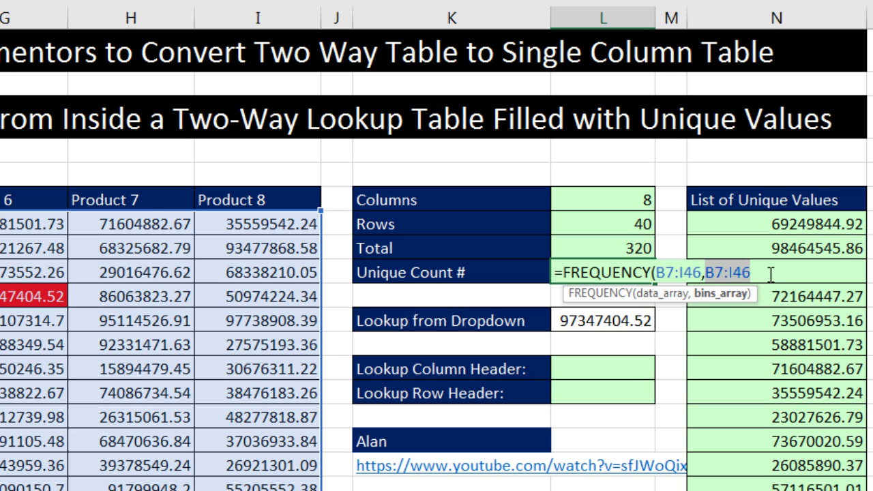
click(765, 273)
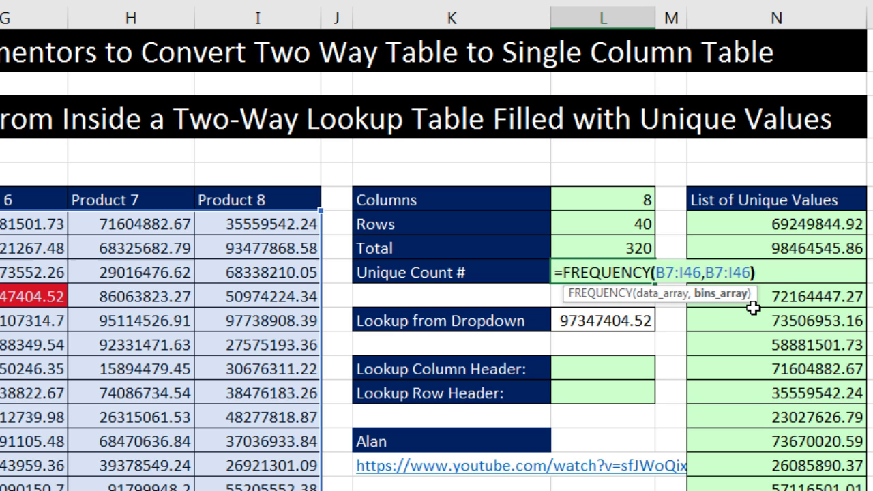
text())
key(F9)
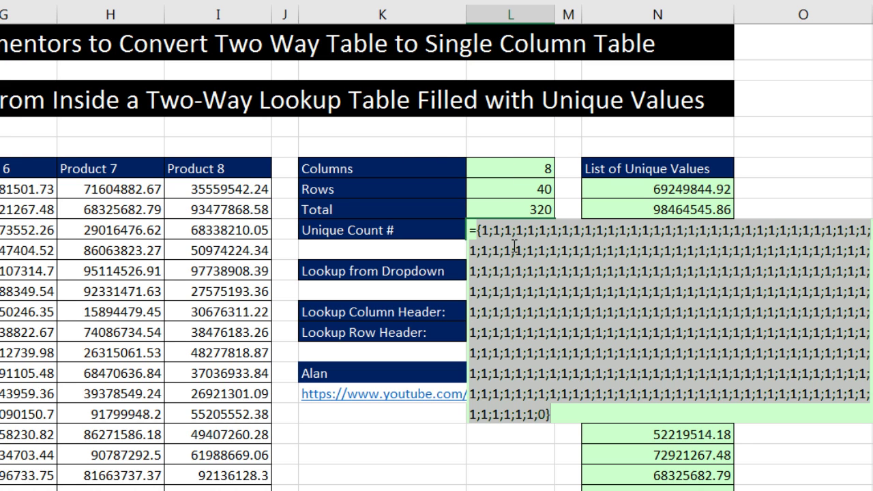
Add >0 to the FREQUENCY formula and preview its TRUE/FALSE array, then undo the preview.
key(ctrl+z)
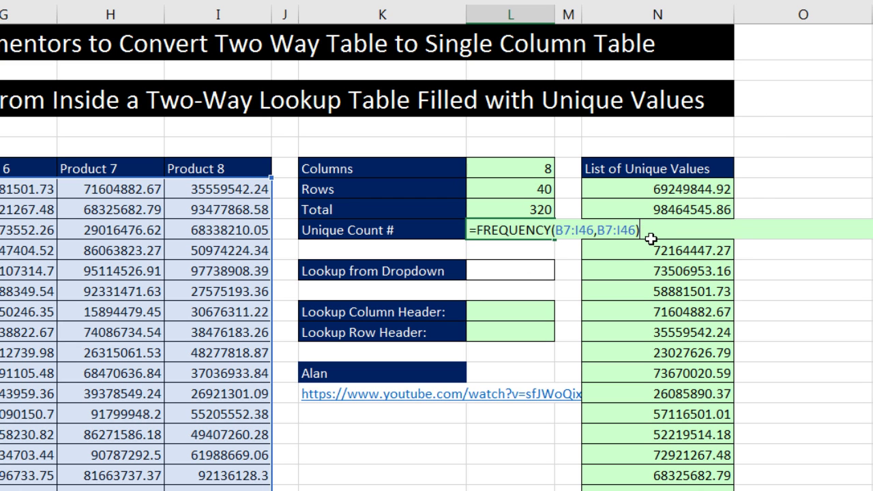
text(>0)
key(F9)
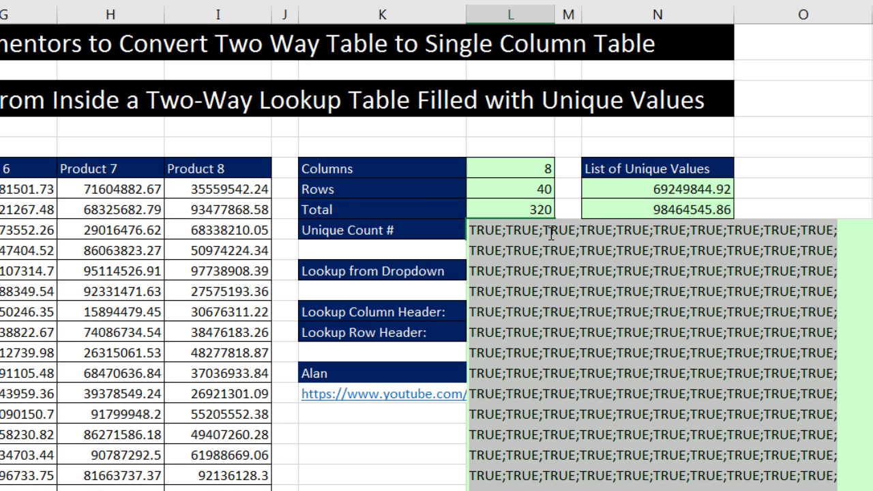
key(ctrl+z)
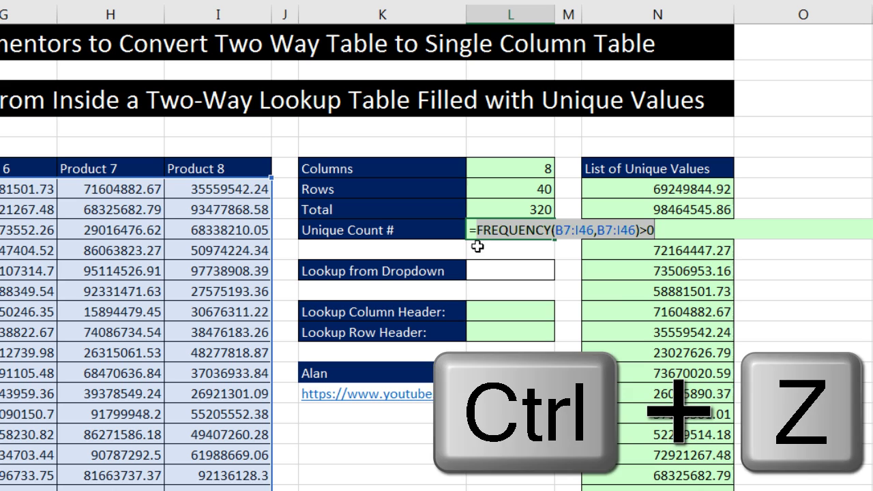
click(478, 230)
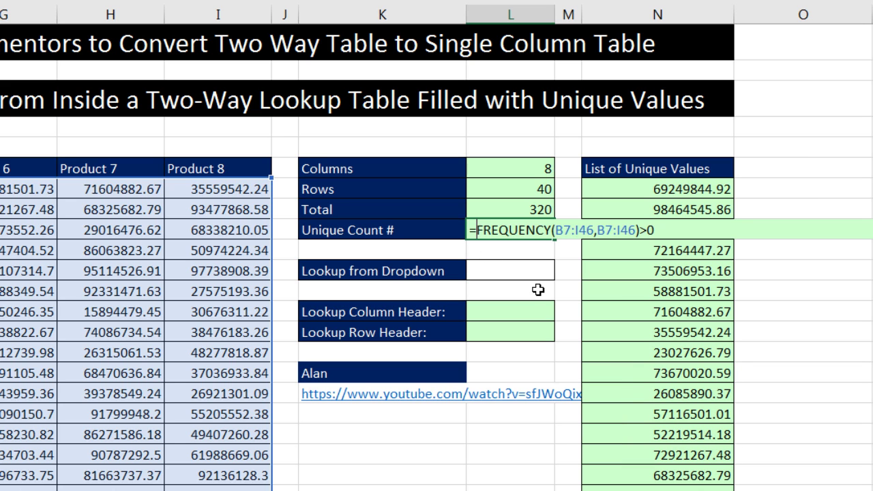
Wrap the comparison in parentheses prefixed with --, previewing the resulting 1/0 array.
text(()
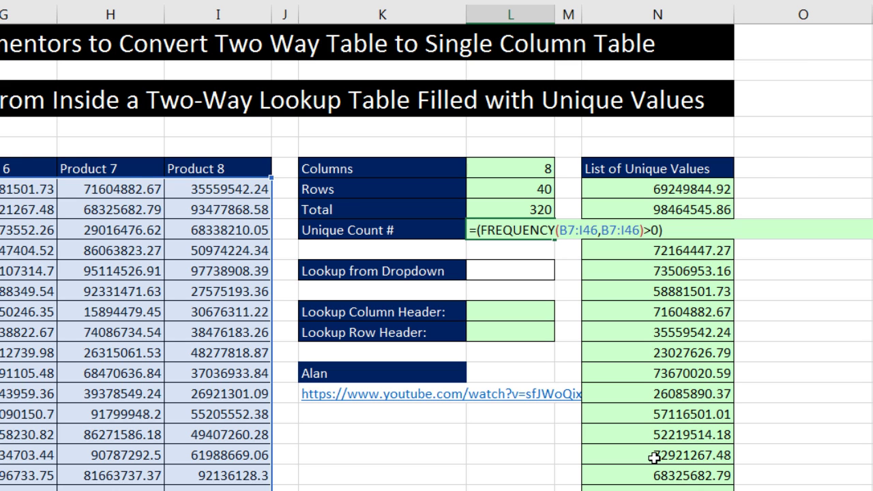
text(--)
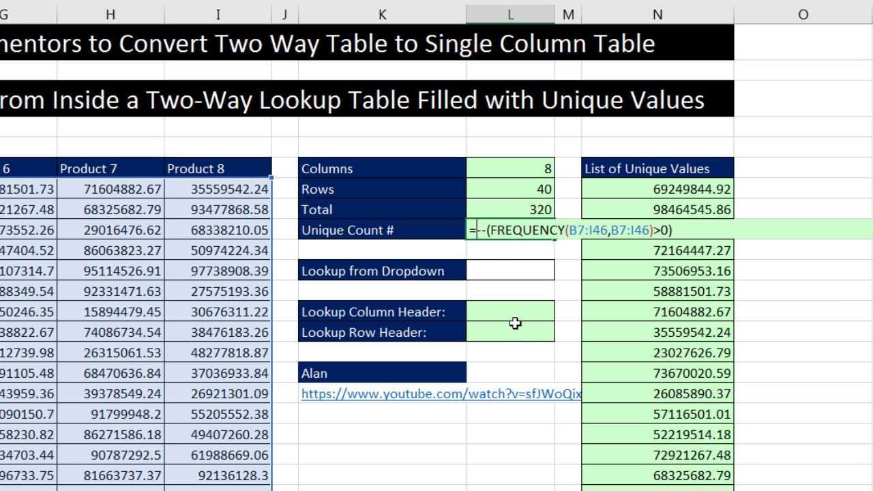
key(F9)
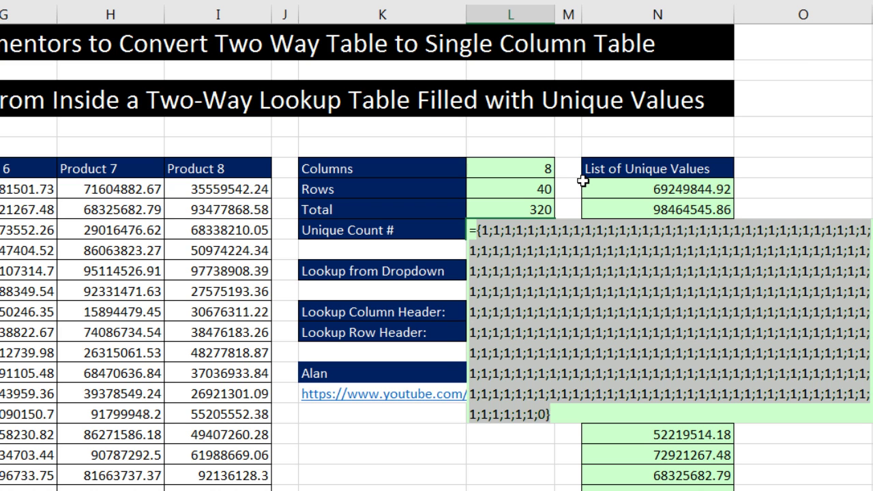
key(ctrl+z)
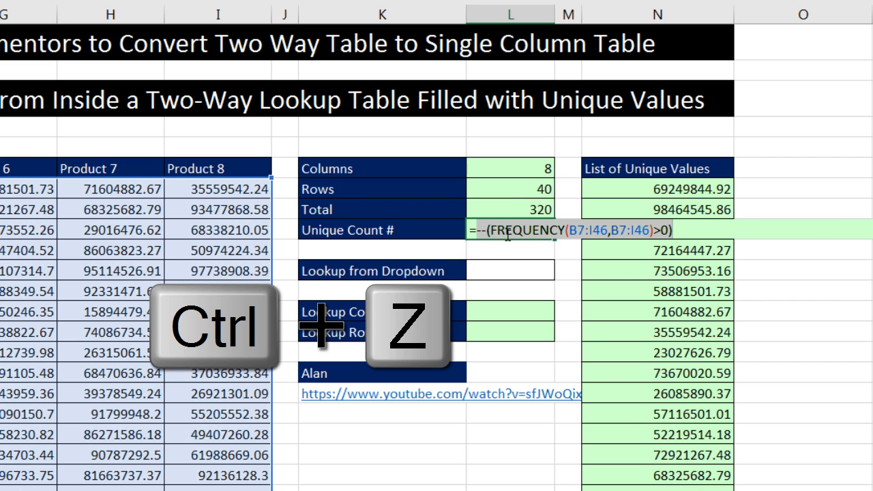
click(481, 228)
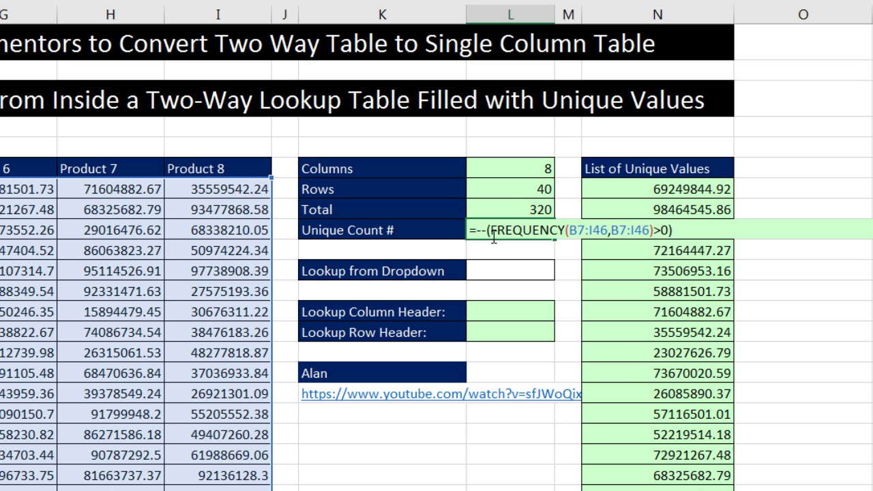
Wrap the formula in SUM and commit it, showing a Unique Count # of 320.
text(sum)
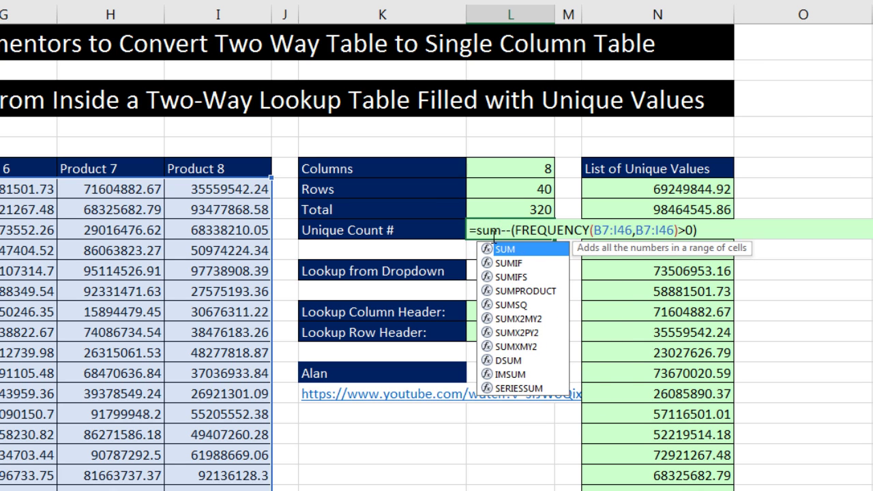
key(Tab)
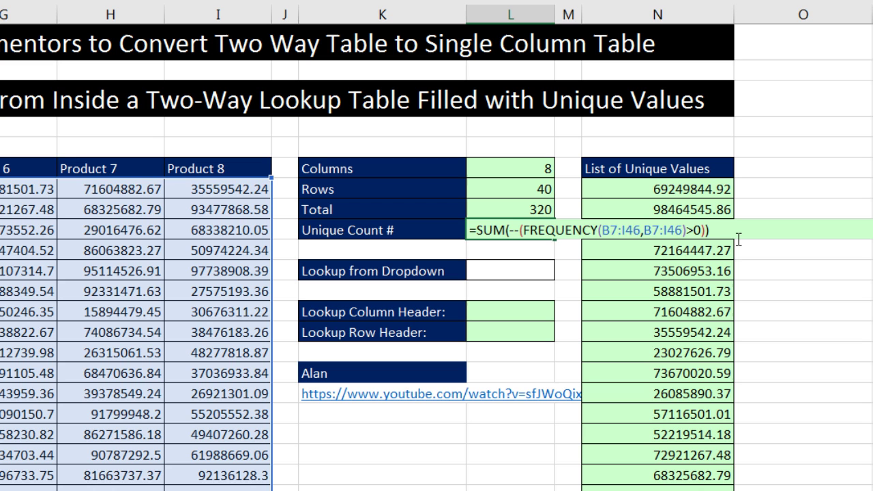
key(Return)
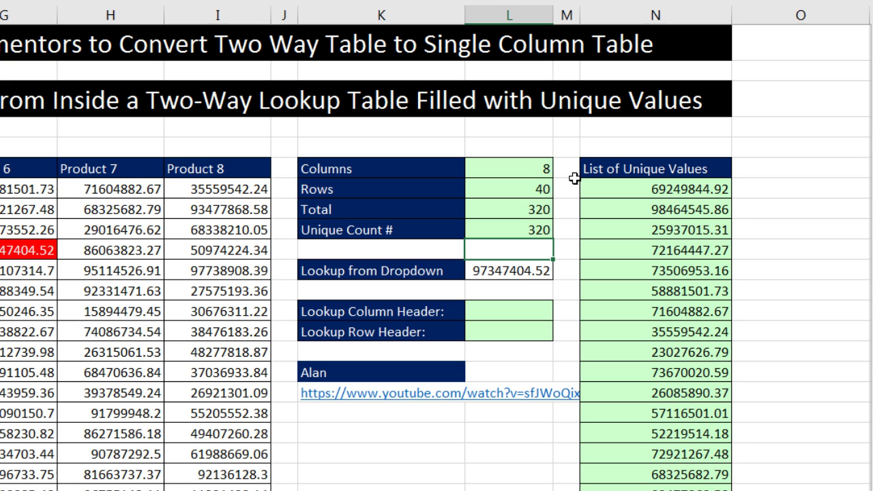
click(532, 227)
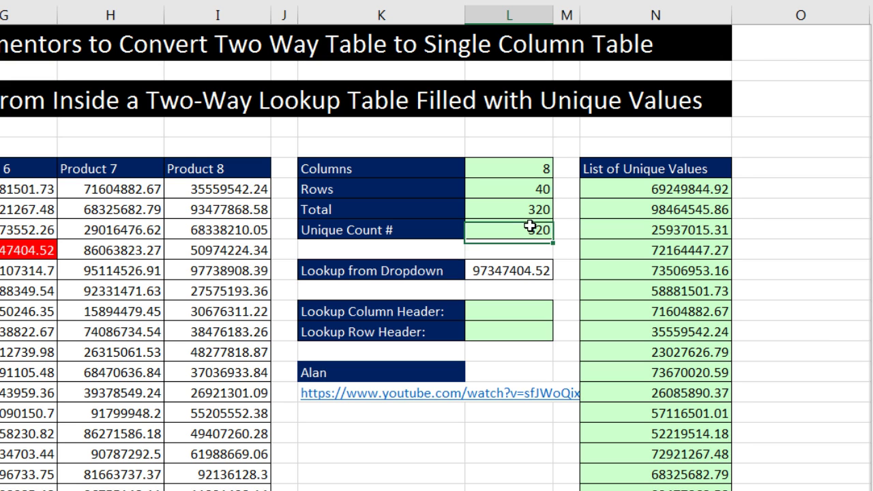
click(530, 267)
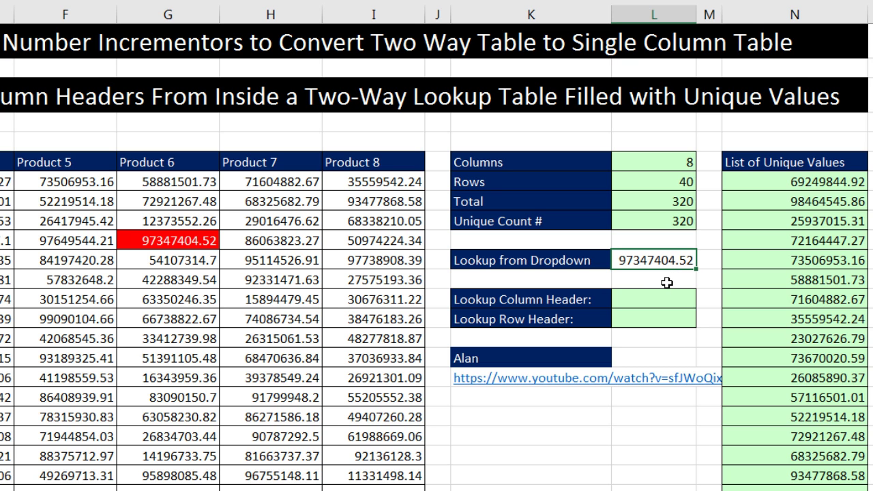
Clear the lookup cell and give it List validation sourced from =$N$7:$N$326.
key(Delete)
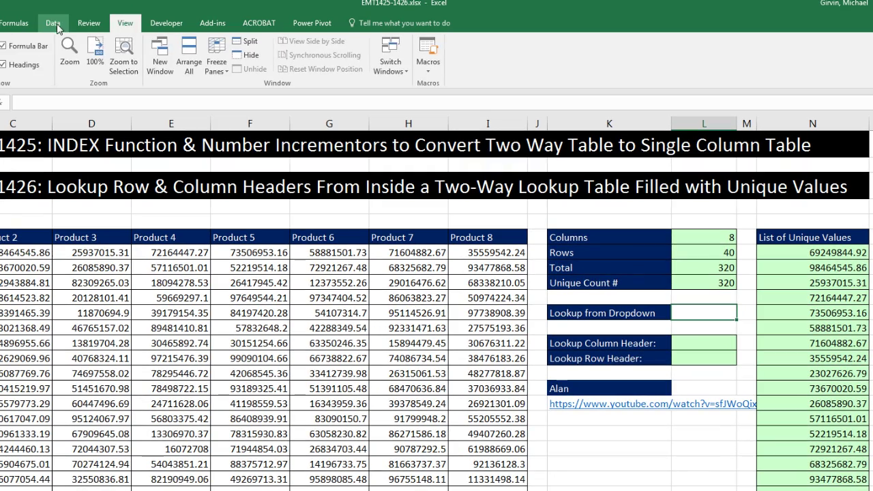
click(52, 22)
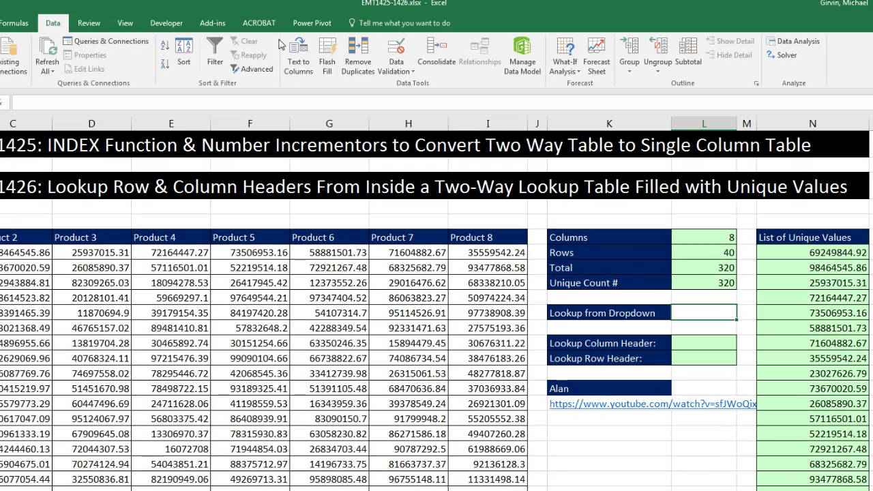
click(396, 53)
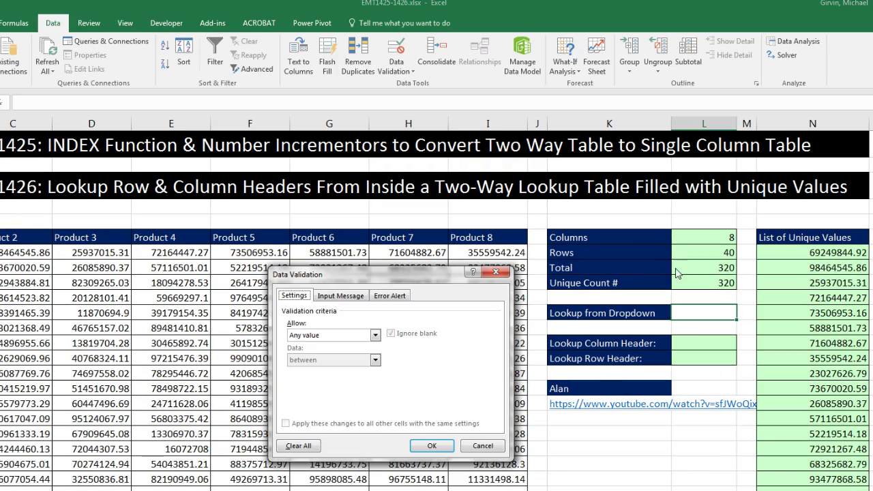
drag(461, 274, 775, 344)
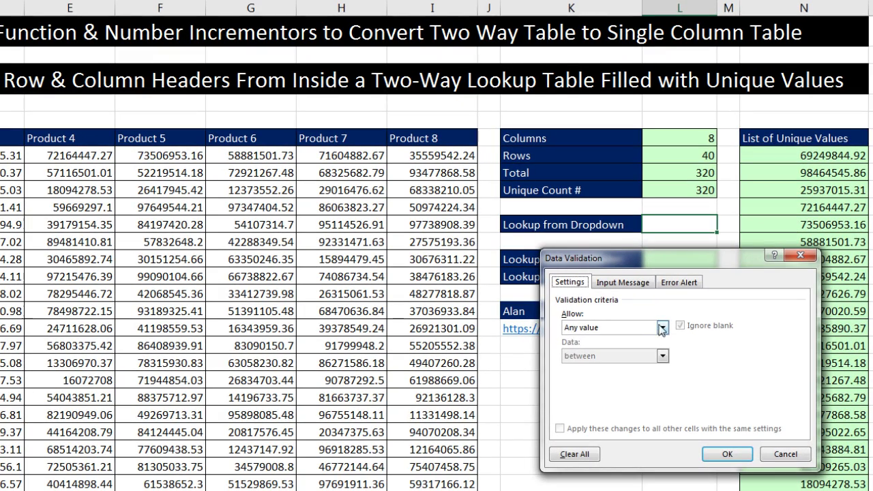
click(662, 328)
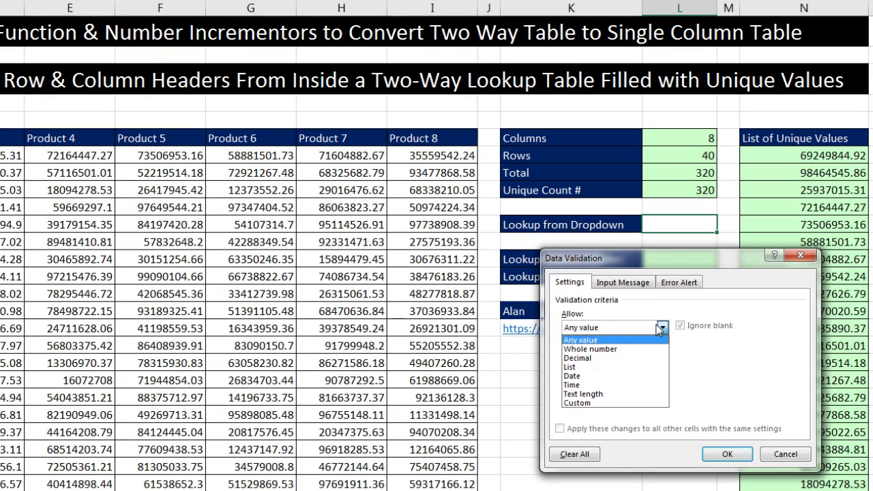
click(584, 367)
click(596, 384)
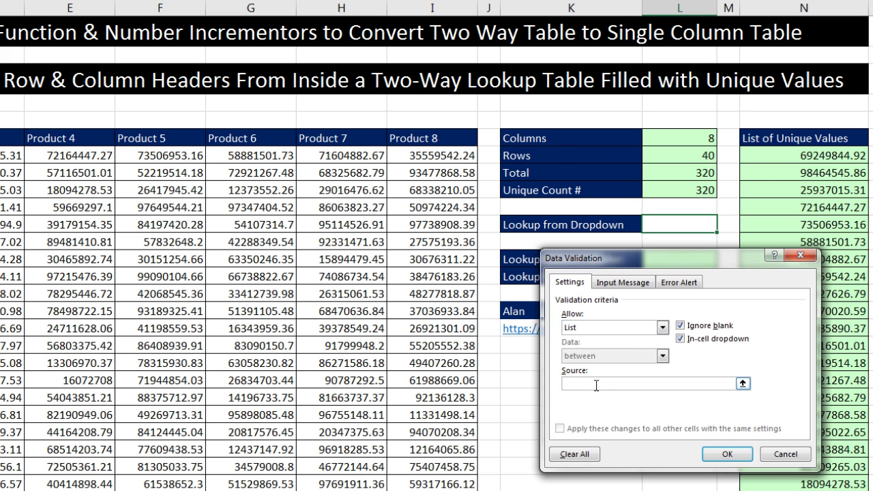
text(=)
click(776, 157)
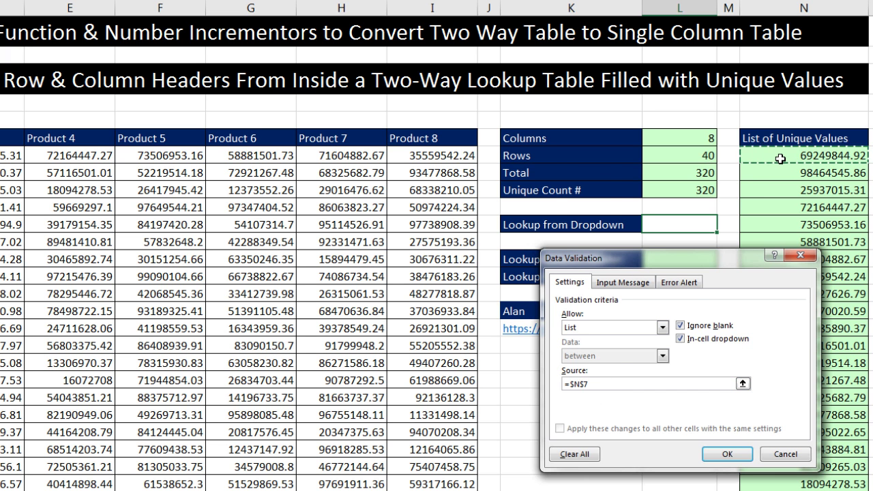
key(ctrl+shift+Down)
key(ctrl+BackSpace)
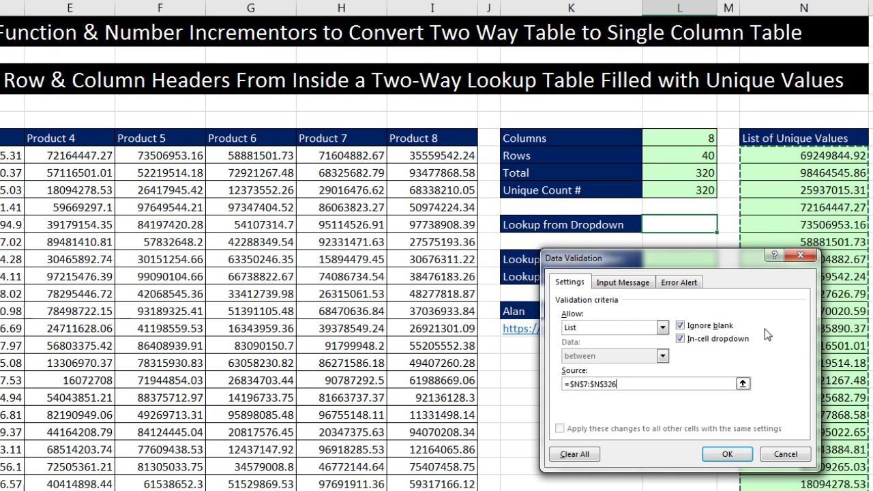
click(726, 453)
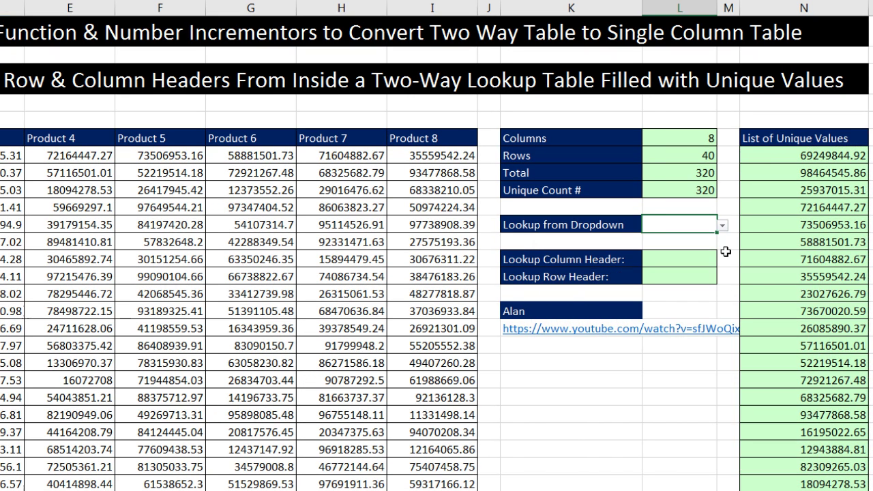
Pick 93477868.58 from the lookup dropdown and select the Lookup Column Header cell.
click(721, 225)
click(652, 280)
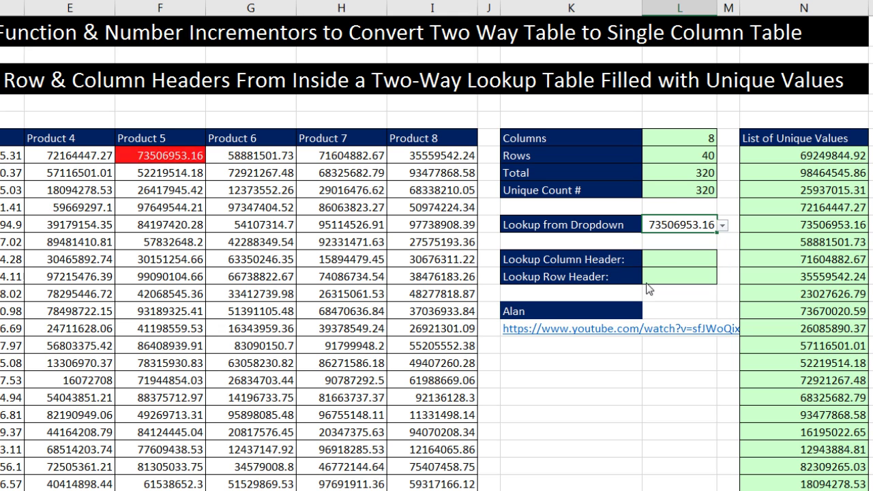
click(722, 225)
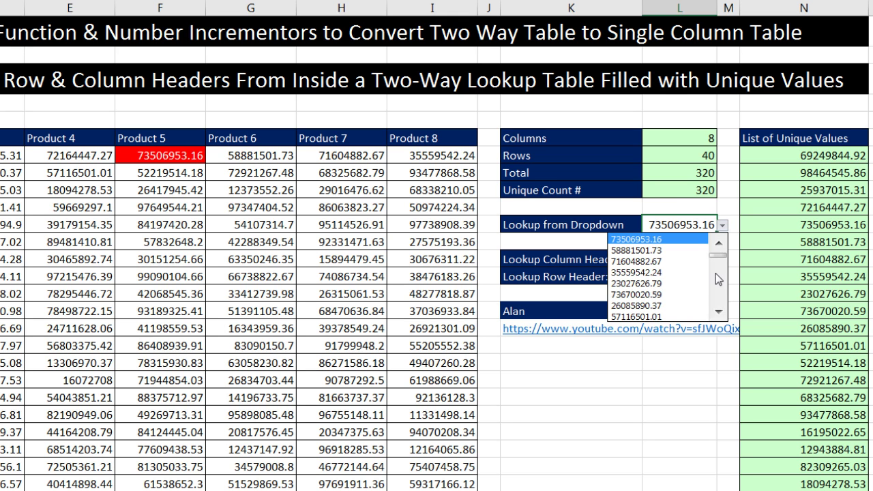
scroll(715, 273, down, 4)
click(655, 272)
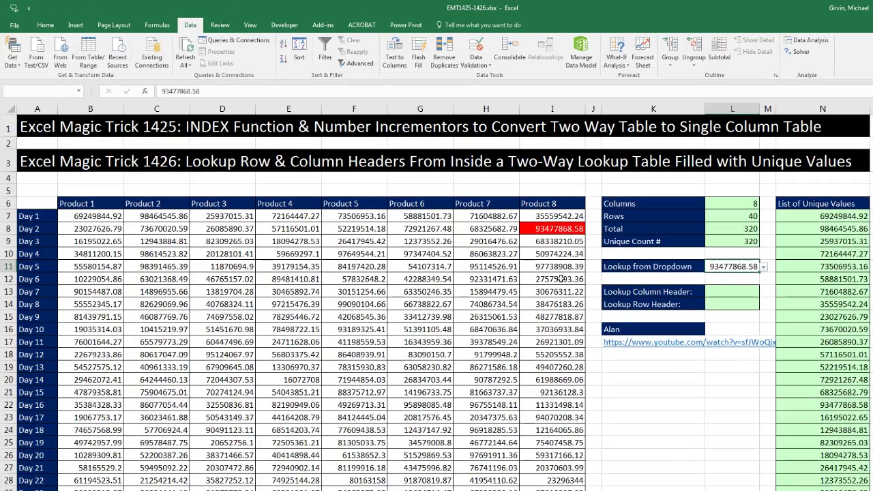
click(720, 293)
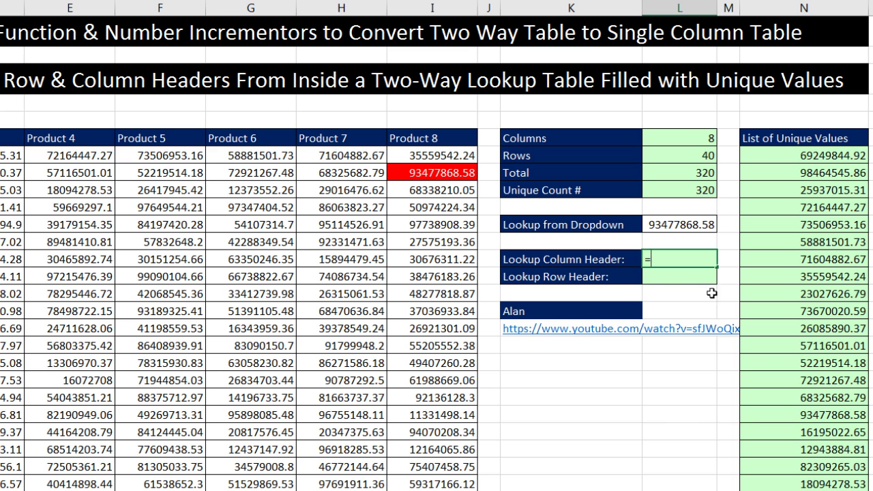
Build =B7:I46=L11 in Lookup Column Header and preview its TRUE/FALSE array with F9.
text(B7:I46)
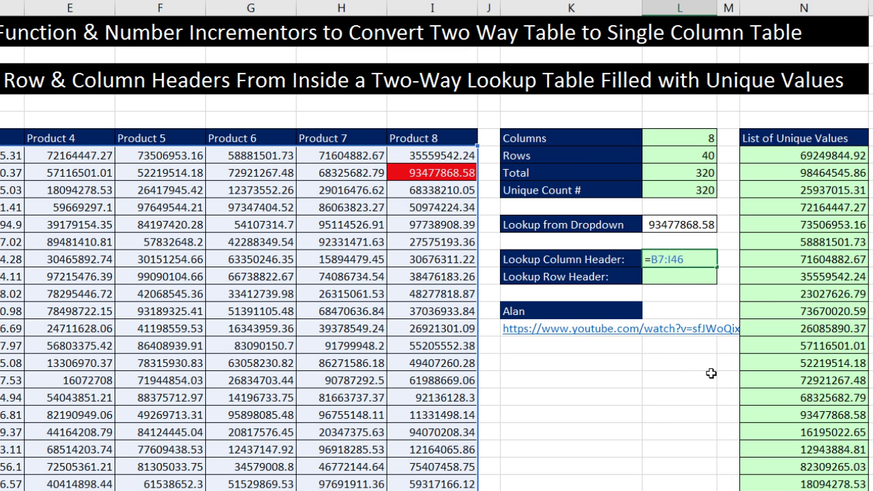
text(=)
click(653, 222)
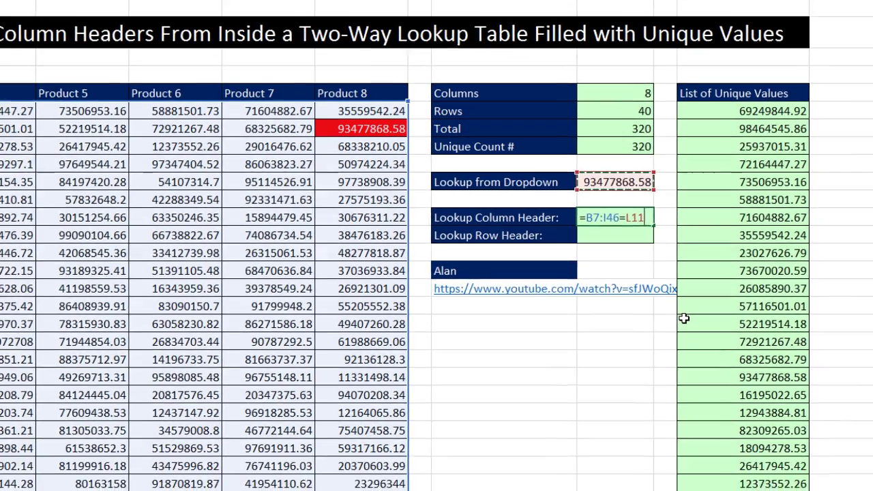
key(F9)
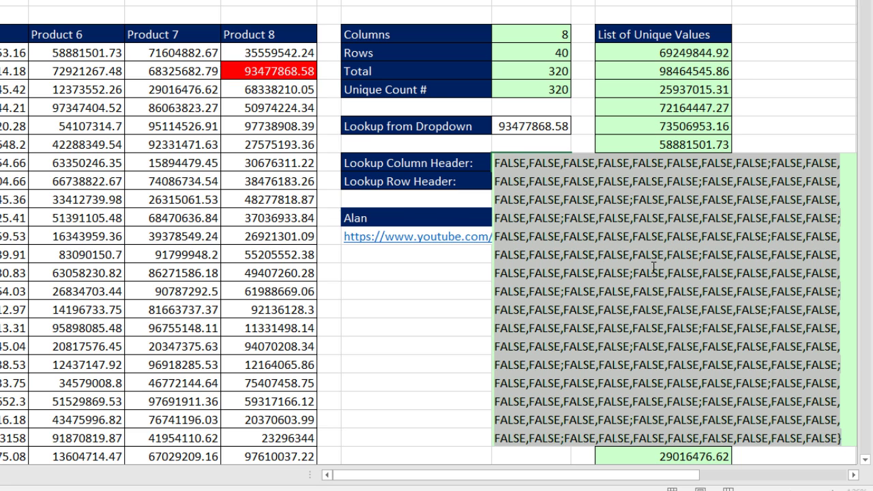
scroll(613, 185, right, 5)
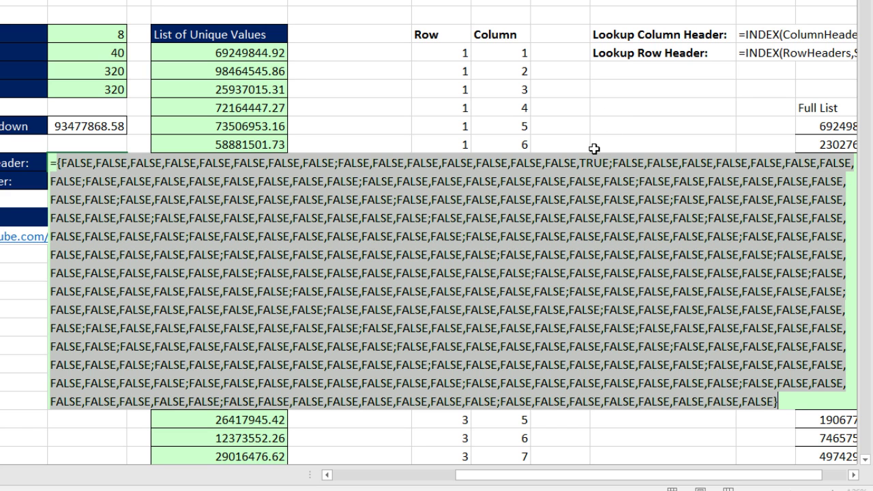
key(ctrl+z)
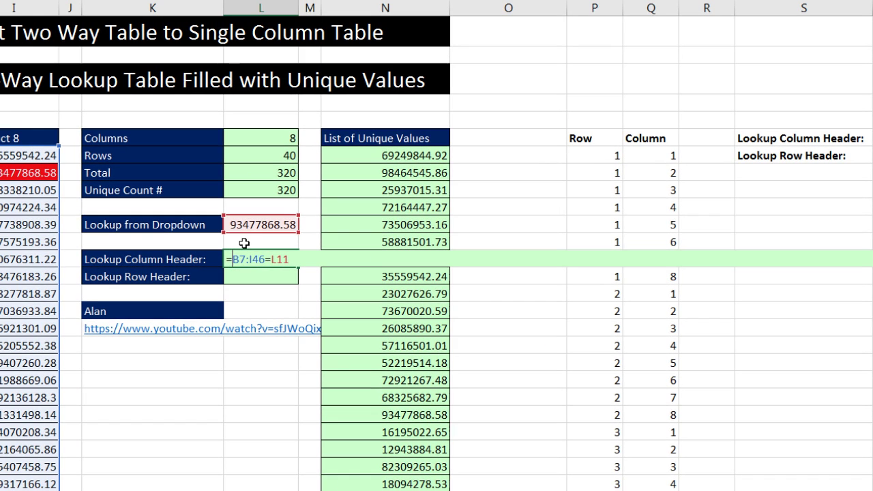
Bracket the comparison and multiply it by COLUMN(B6:I6).
text(()
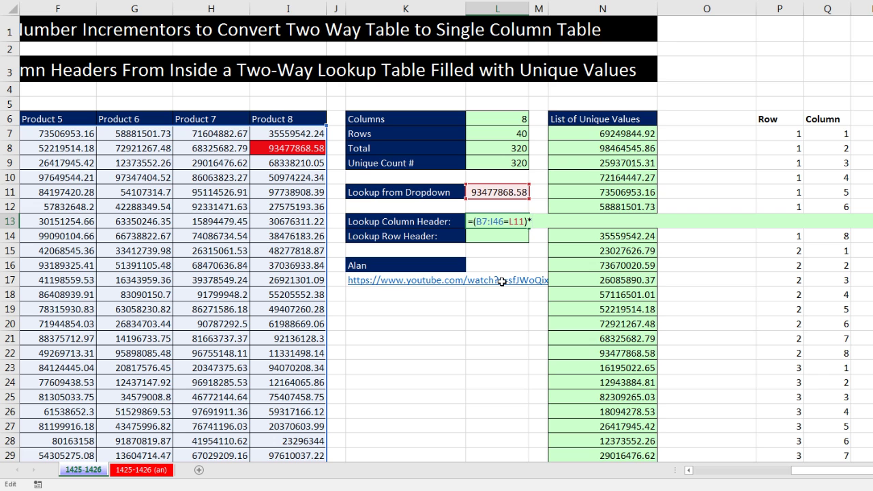
text(col)
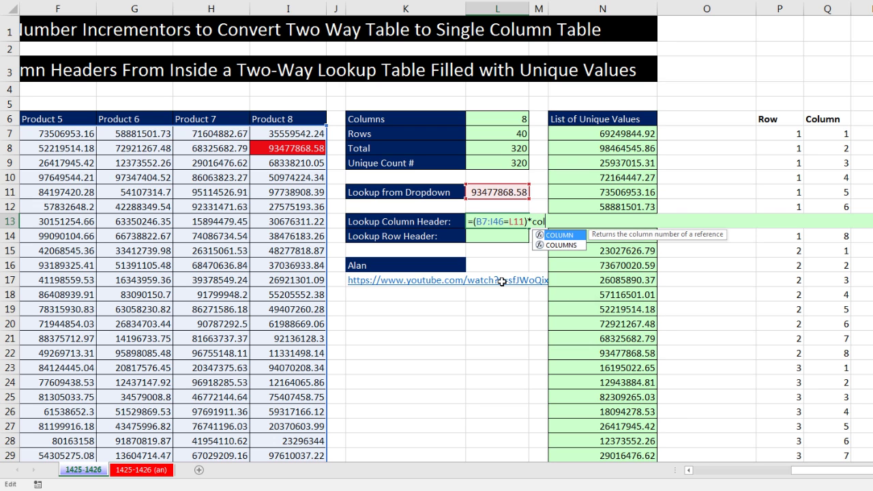
text(umn)
key(Tab)
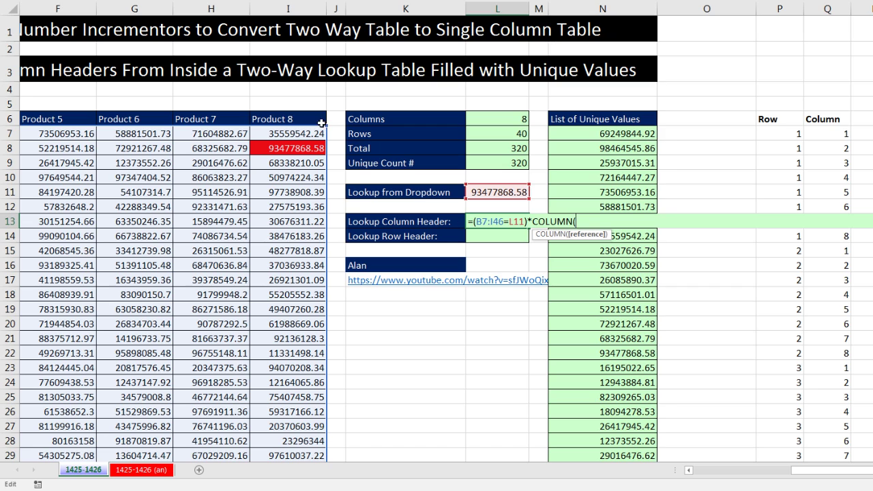
drag(300, 122, 13, 118)
drag(723, 469, 762, 470)
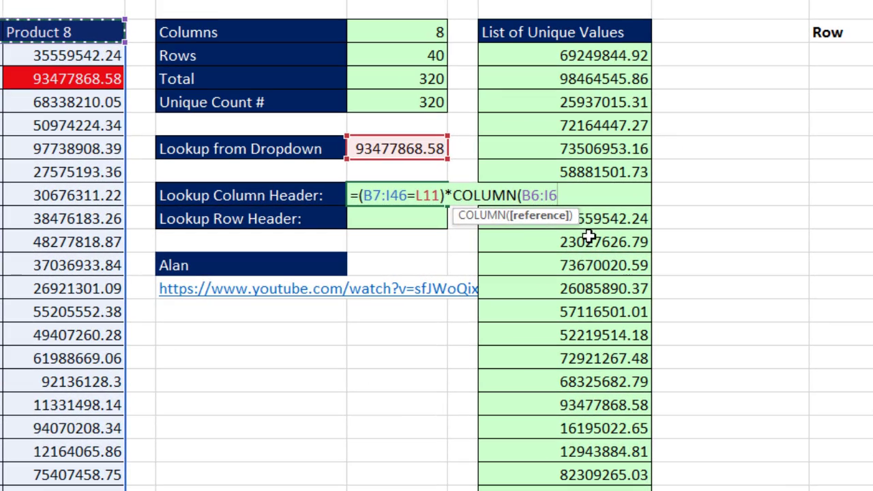
text())
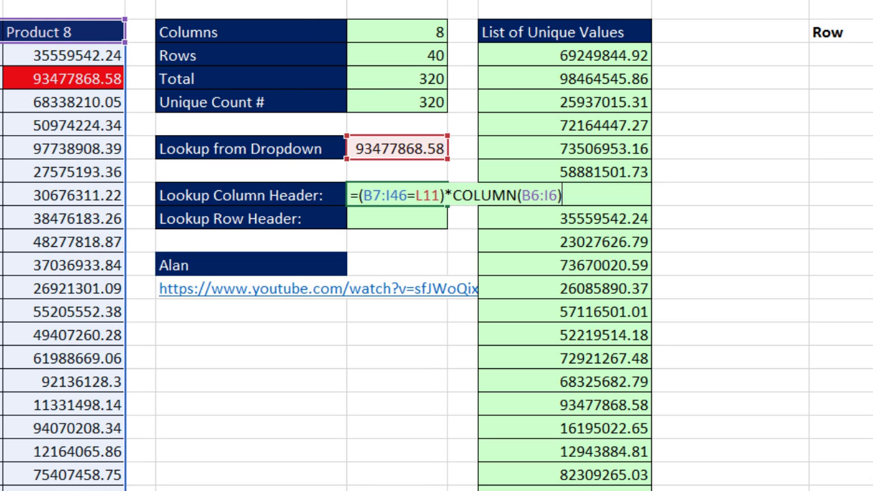
Evaluate COLUMN(B6:I6) with F9 to see column numbers 2 to 9, then undo.
click(535, 196)
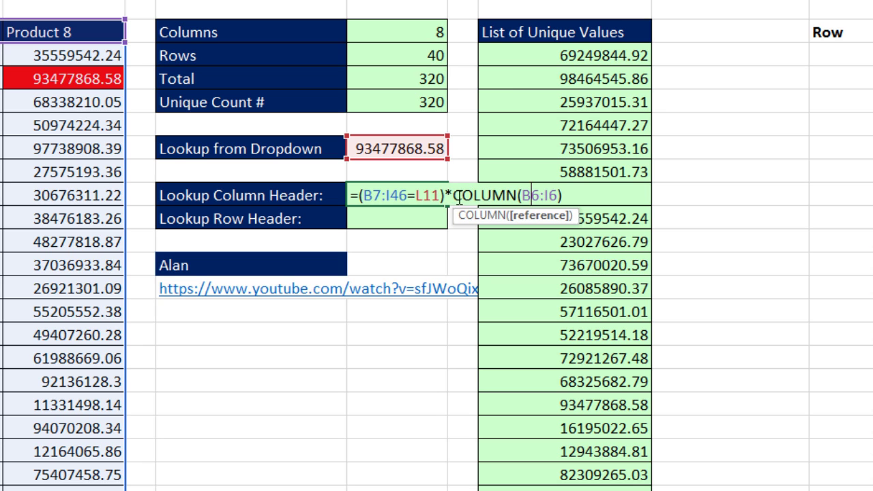
drag(454, 196, 582, 196)
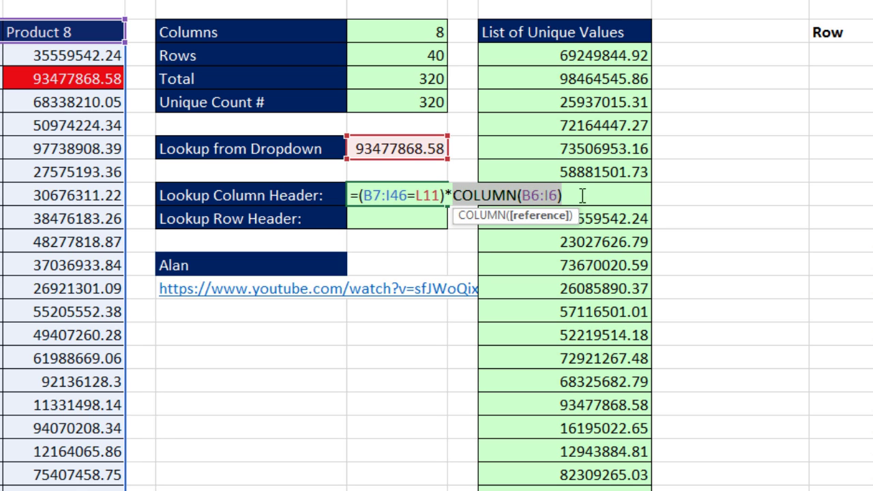
click(531, 195)
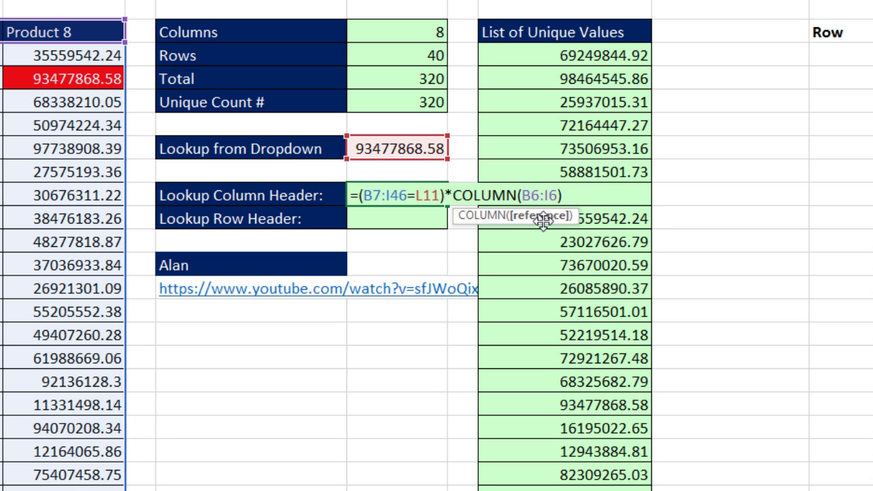
drag(561, 195, 451, 195)
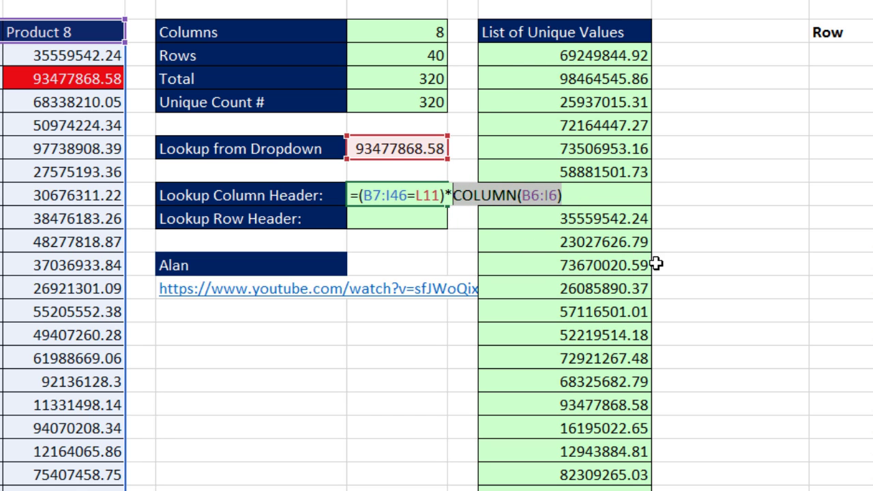
key(F9)
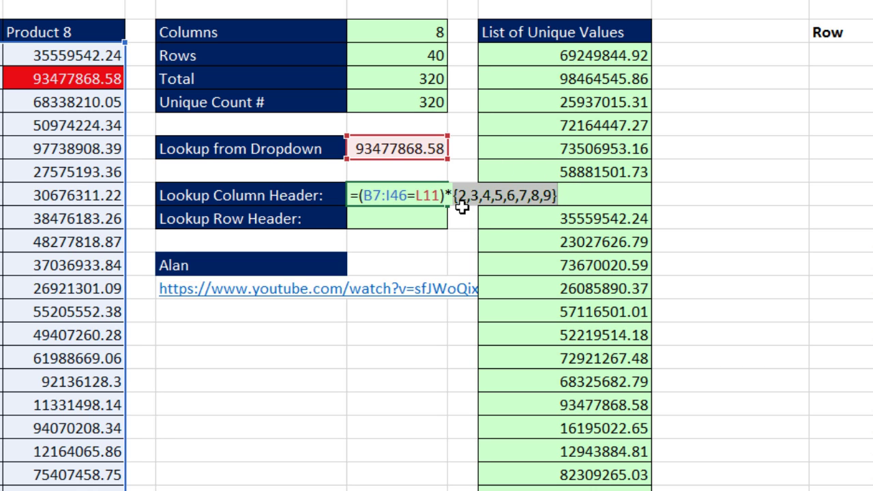
key(ctrl+z)
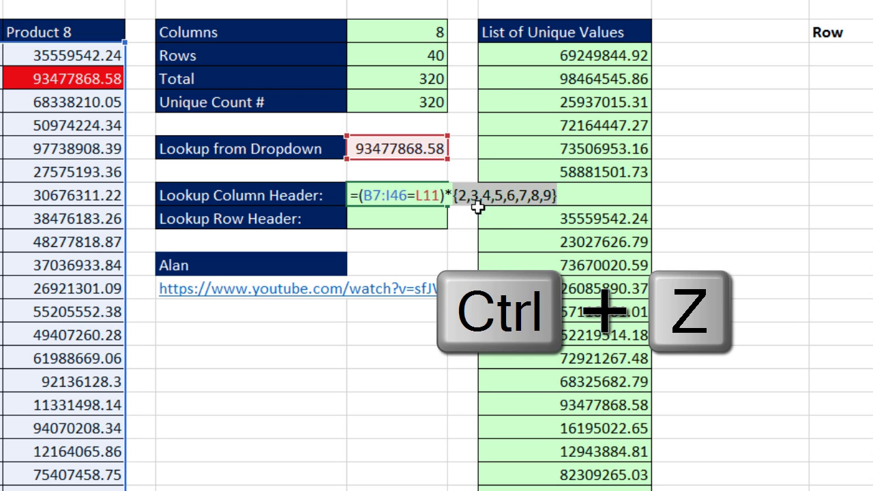
key(Right)
Change the multiplier to COLUMN(B6:I6)-COLUMN(B6)+1.
text(()
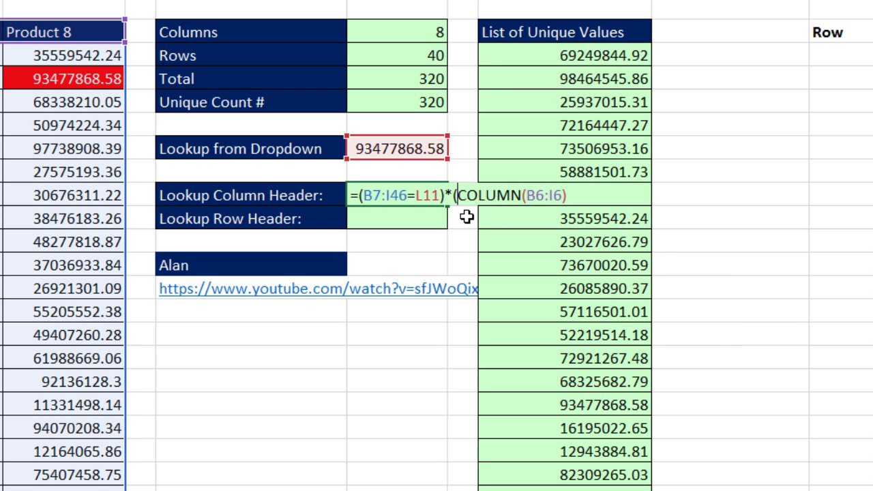
click(580, 197)
text(-colu)
key(Tab)
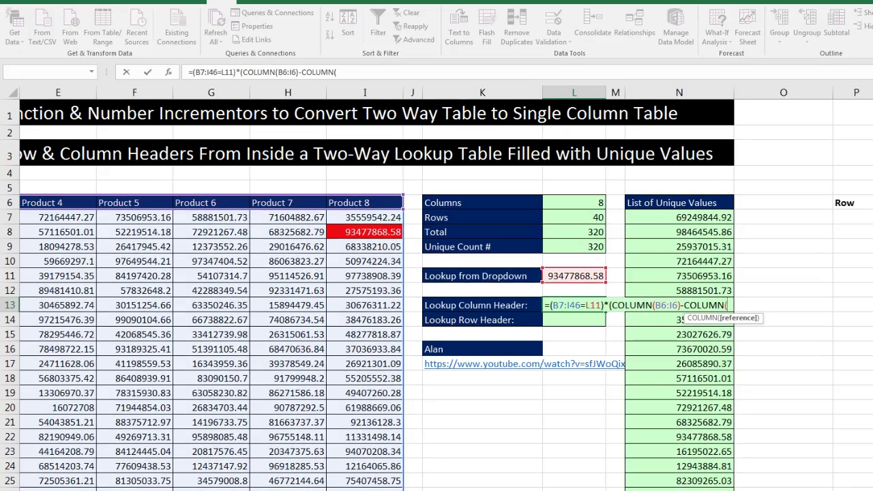
scroll(527, 404, left, 3)
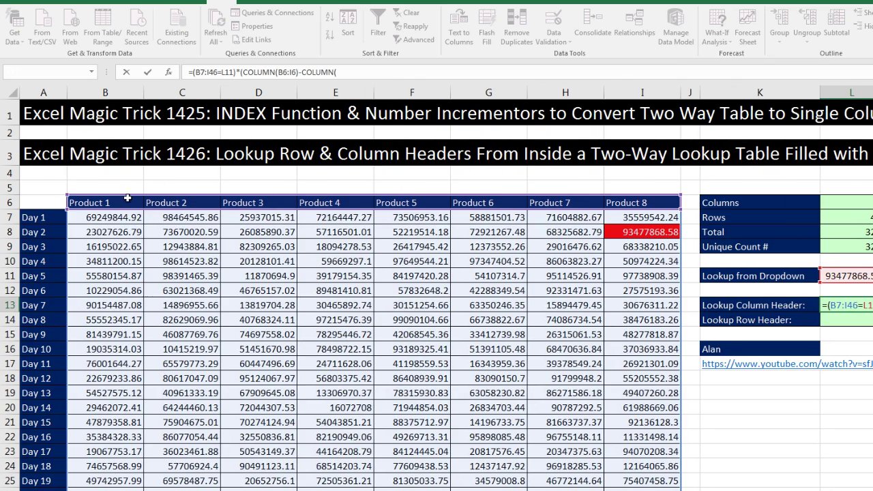
click(128, 198)
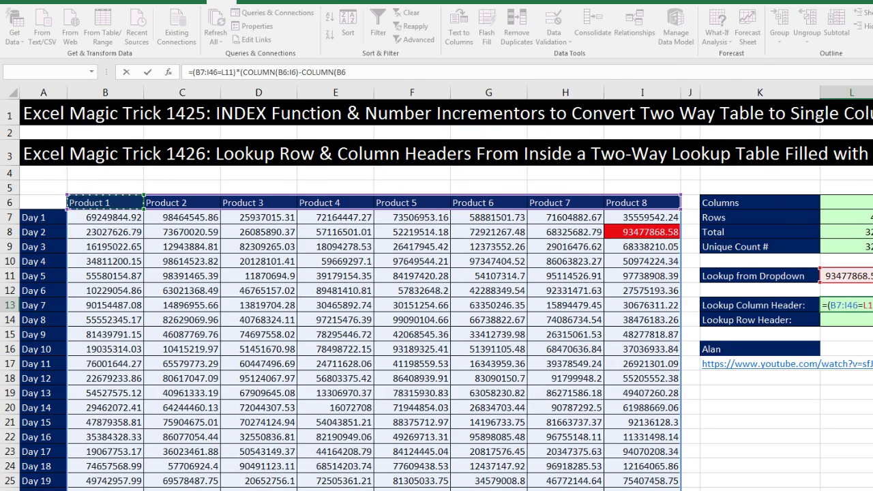
scroll(617, 372, right, 3)
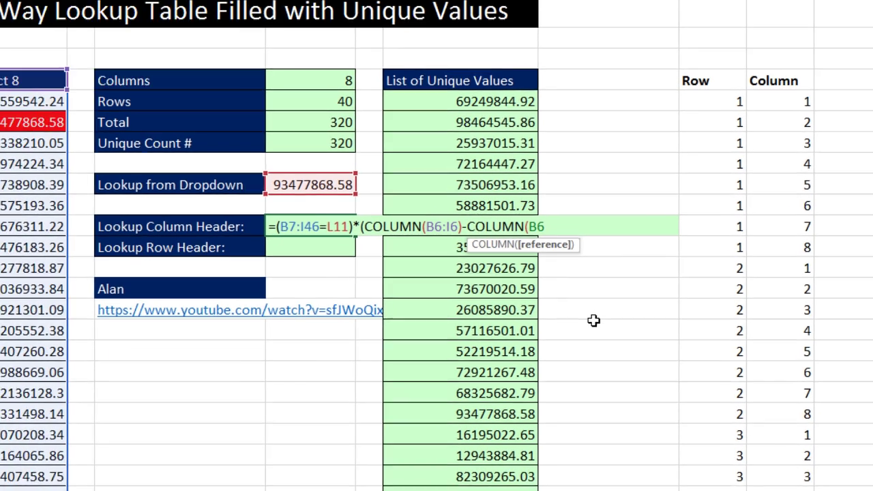
text()+1)
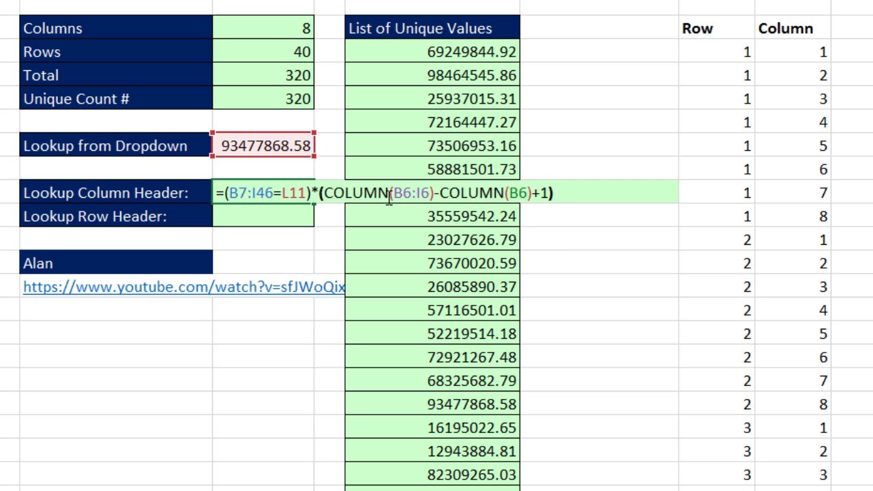
Verify with F9 that the adjustment yields 1 to 8 and preview the whole formula, undoing each.
drag(323, 195, 592, 203)
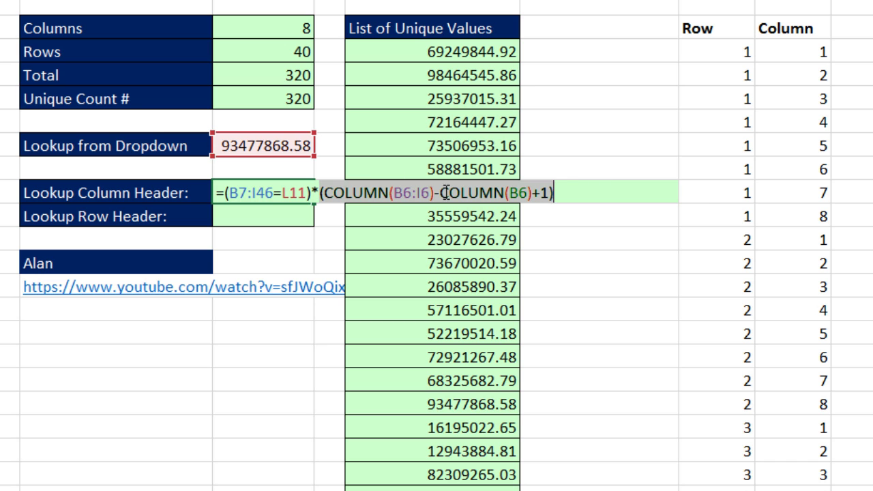
key(F9)
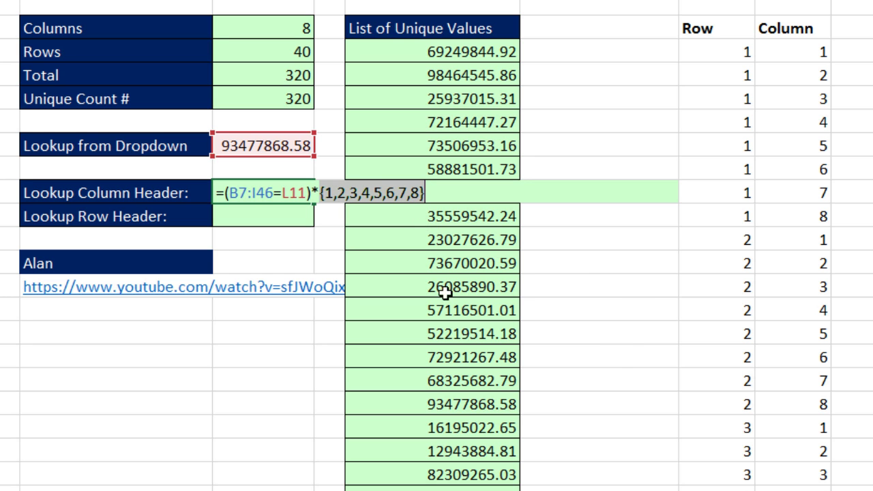
key(ctrl+z)
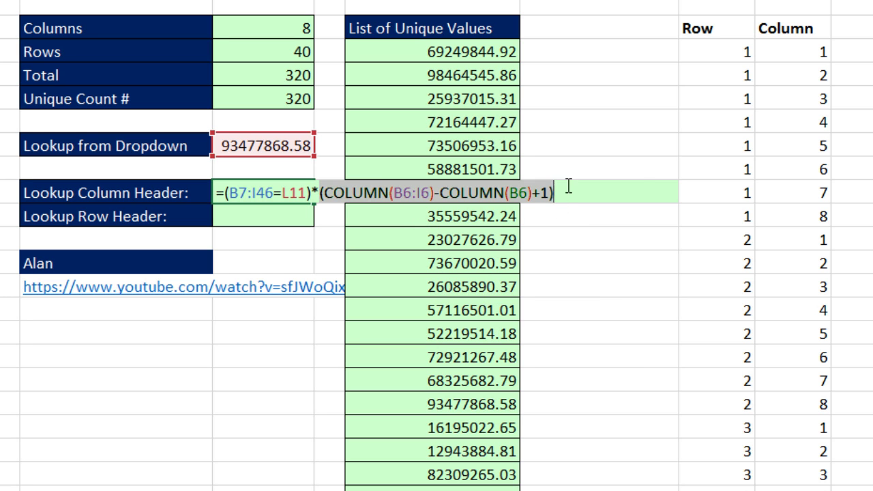
key(Right)
key(F9)
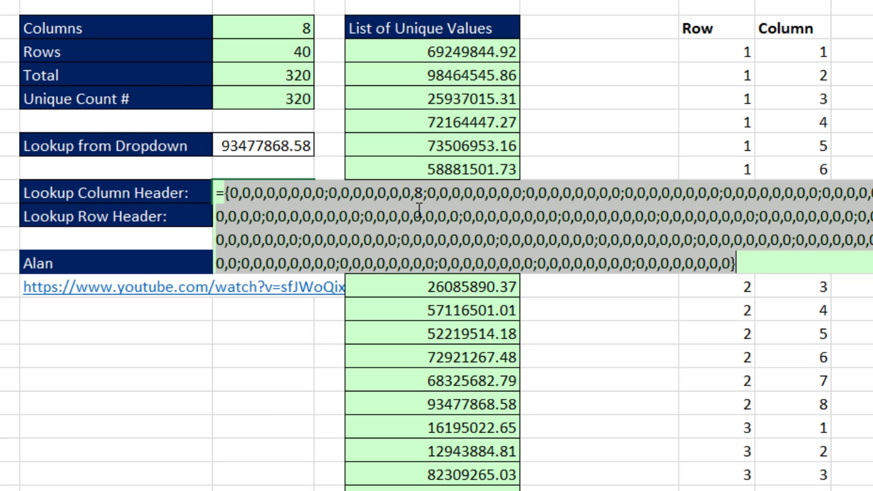
key(ctrl+z)
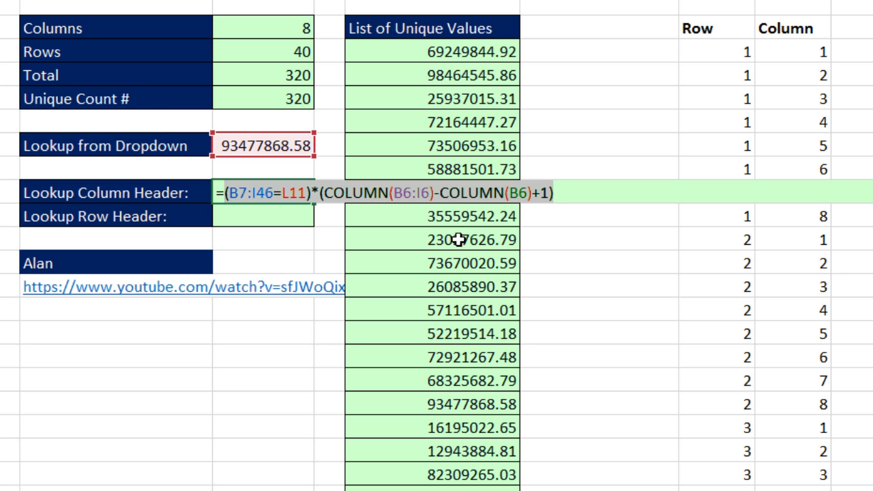
Wrap the Lookup Column Header formula in SUMPRODUCT and commit it, returning column 8.
click(227, 192)
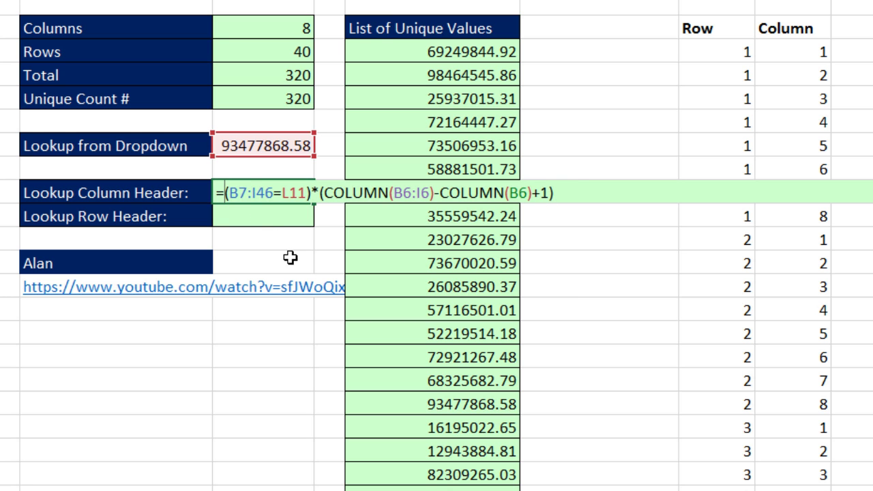
text(SUM()
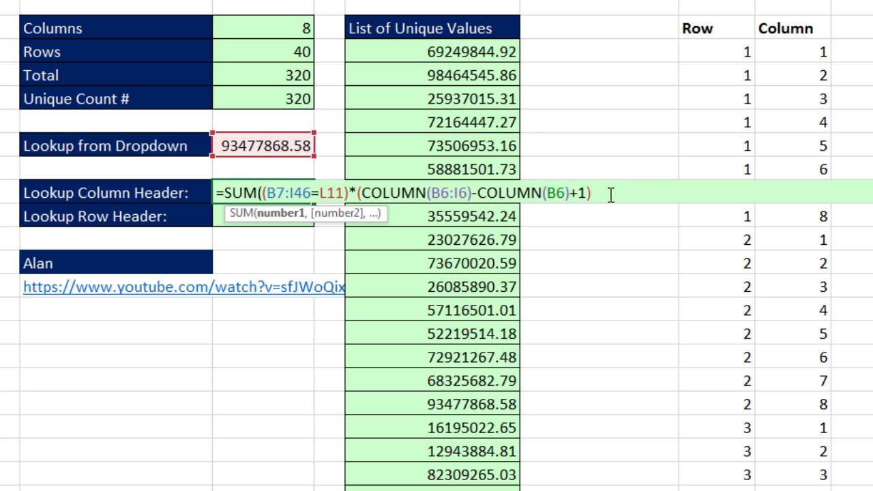
key(Return)
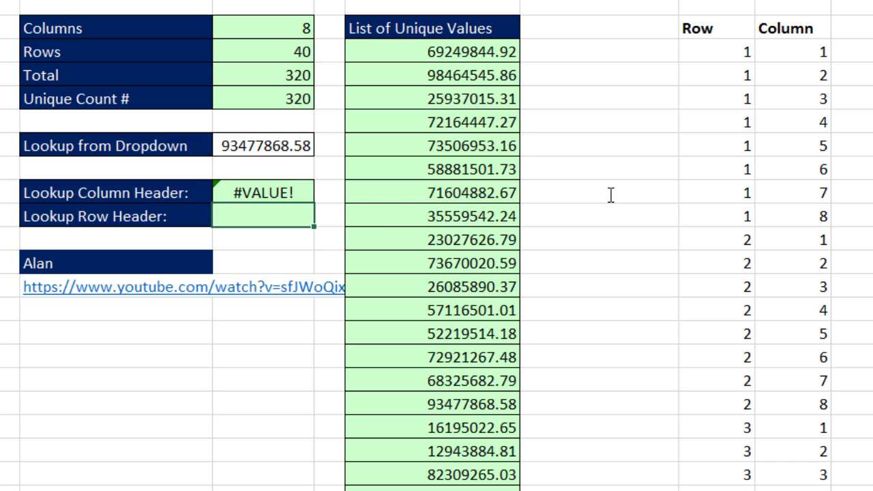
double_click(306, 194)
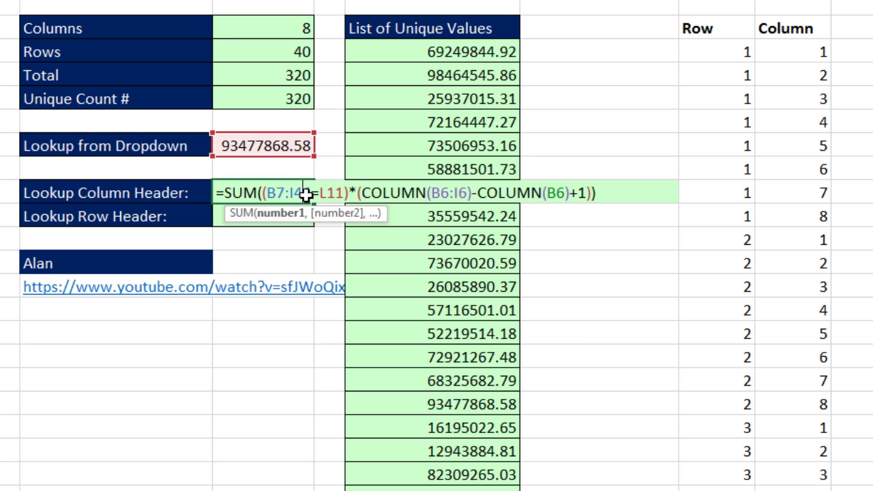
click(262, 193)
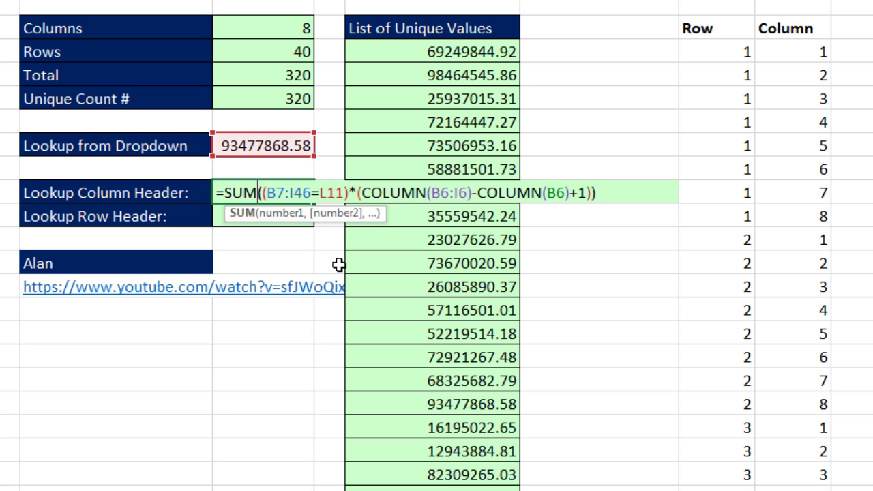
text(p)
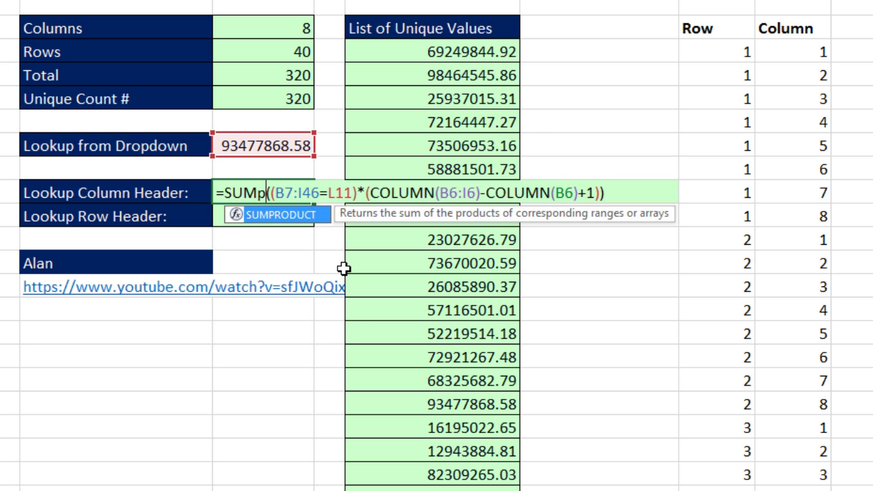
double_click(300, 224)
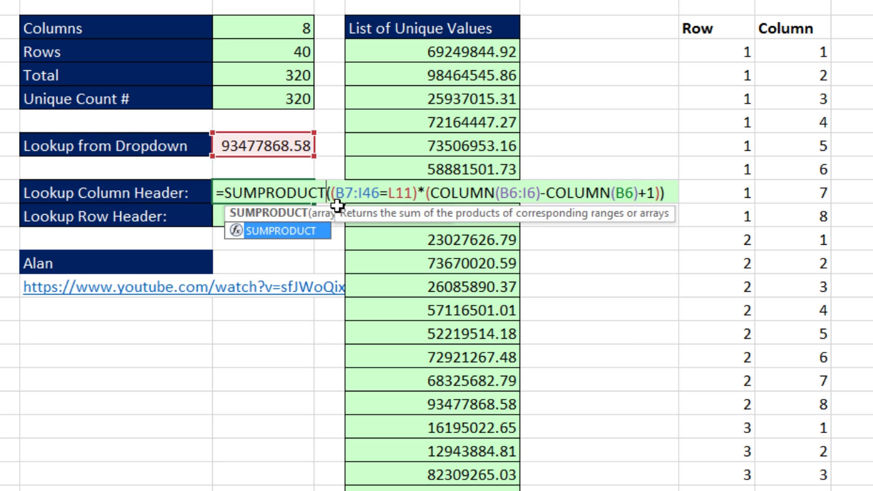
click(324, 216)
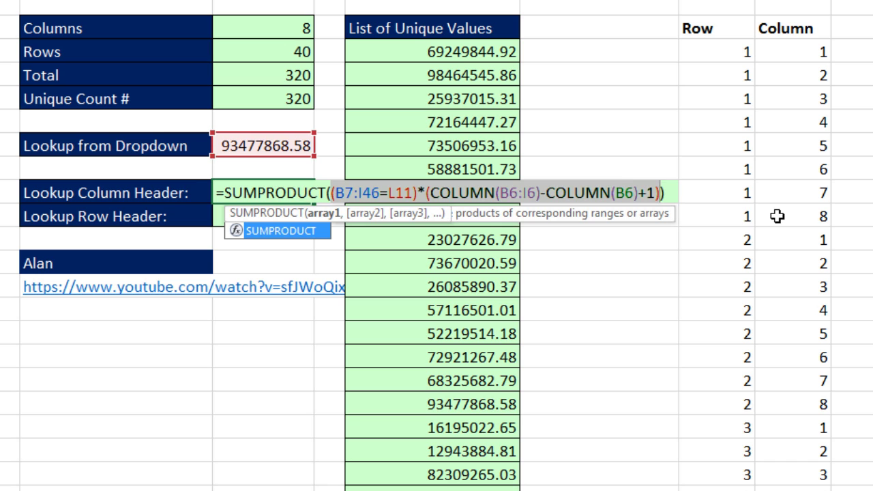
key(Return)
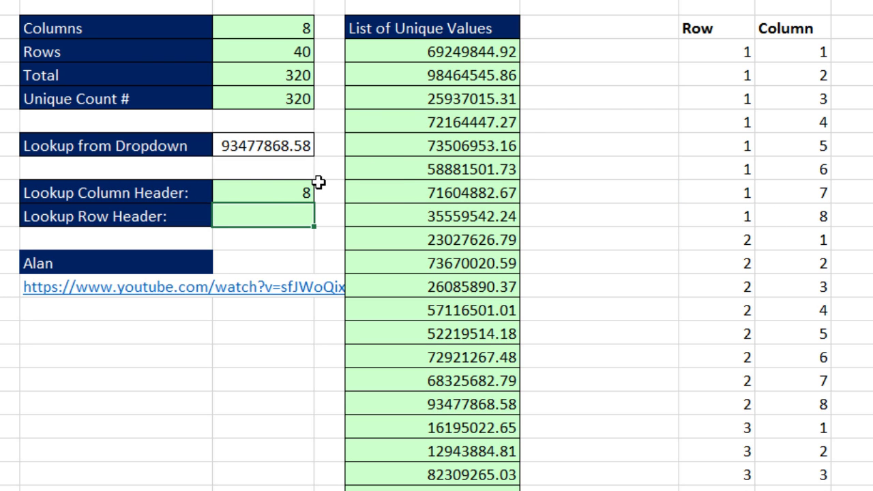
Choose 72921267.48 from the lookup dropdown so the column header lookup returns 6.
click(294, 146)
click(321, 146)
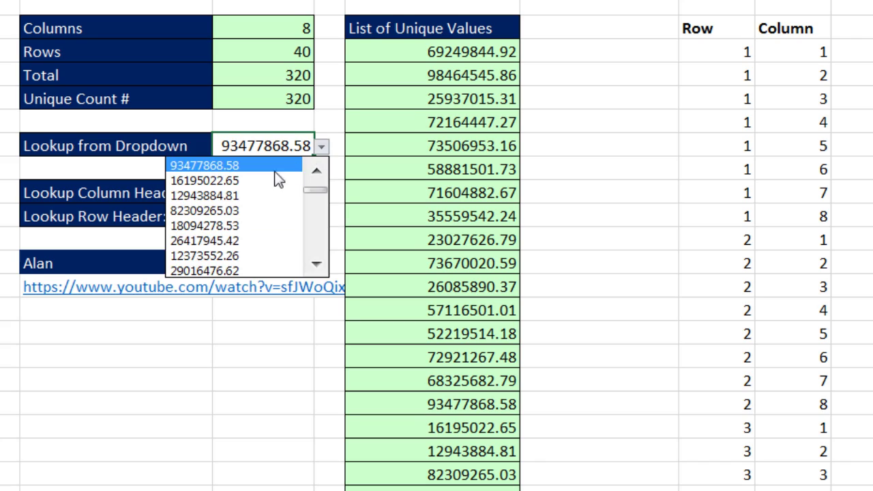
click(316, 171)
click(317, 171)
click(204, 165)
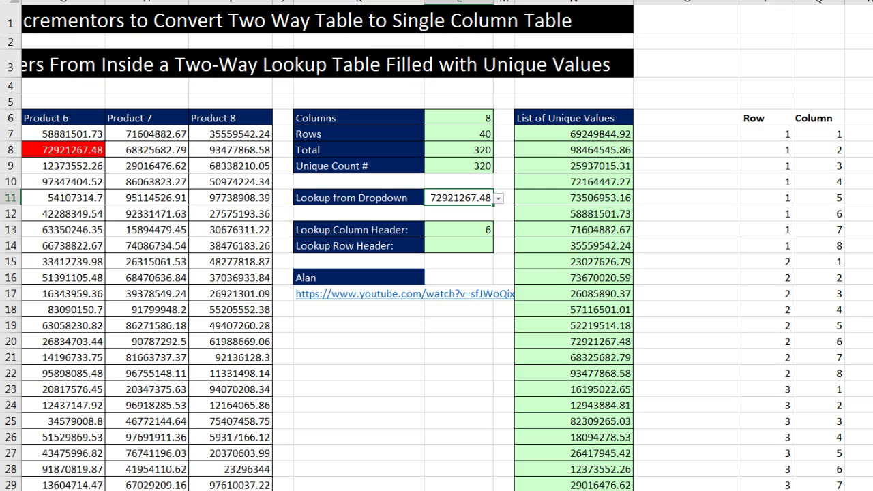
scroll(128, 118, left, 6)
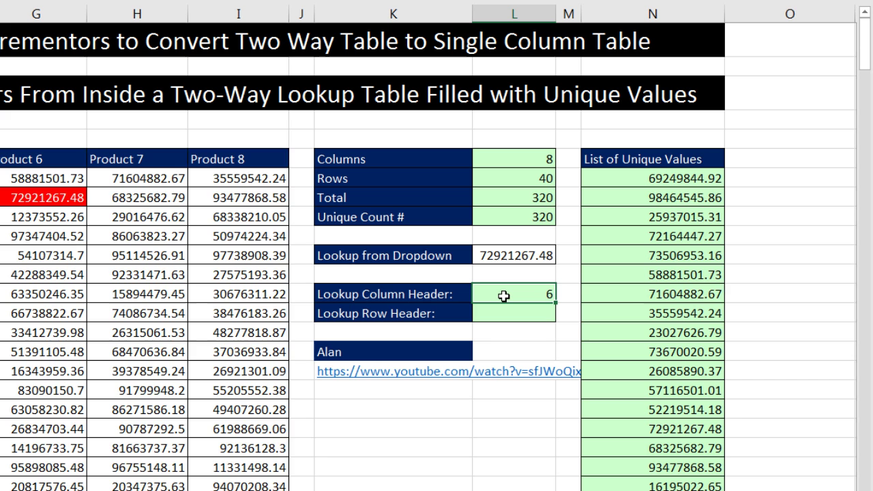
Wrap the Lookup Column Header formula in INDEX(B6:I6, …) so it returns Product 6.
double_click(501, 298)
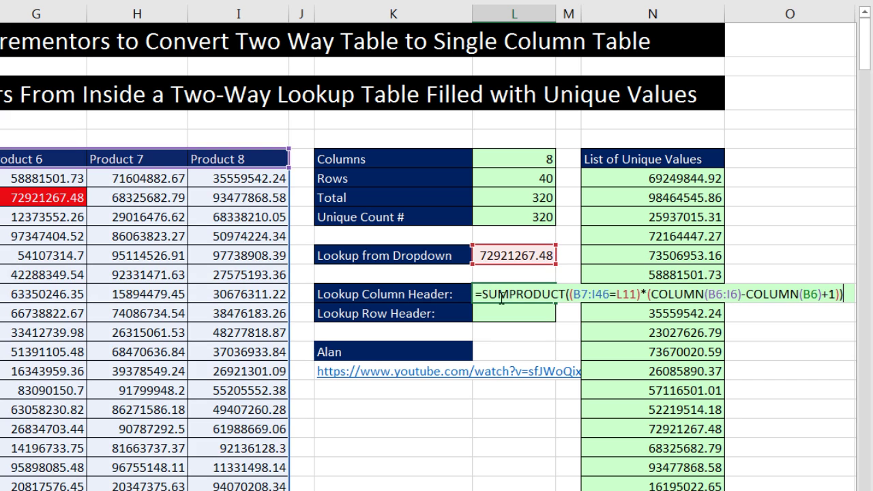
click(483, 293)
text(INDEX()
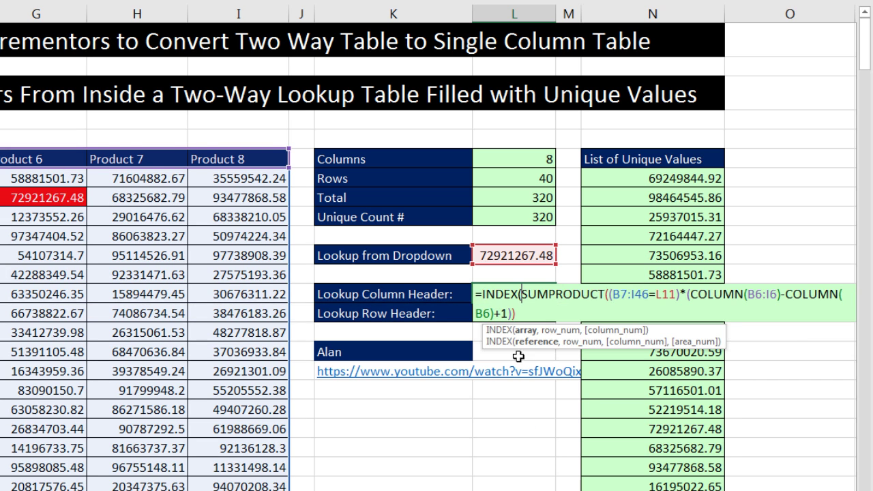
drag(1, 159, 240, 160)
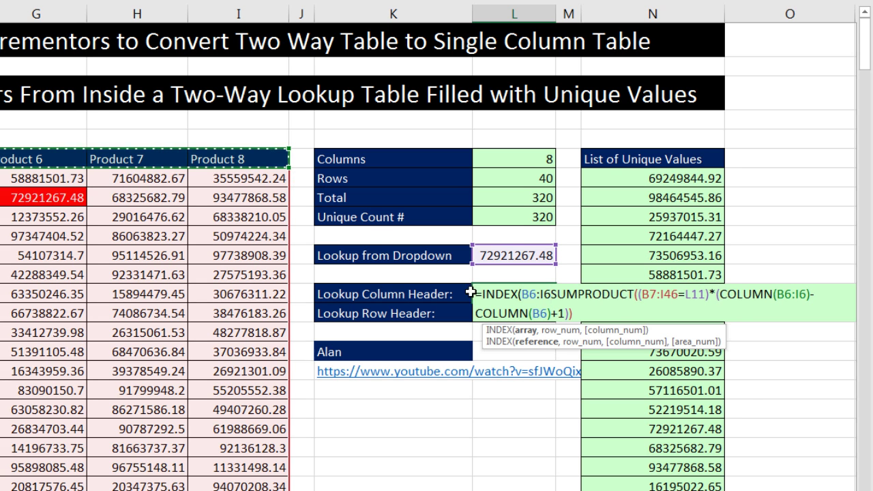
text(,)
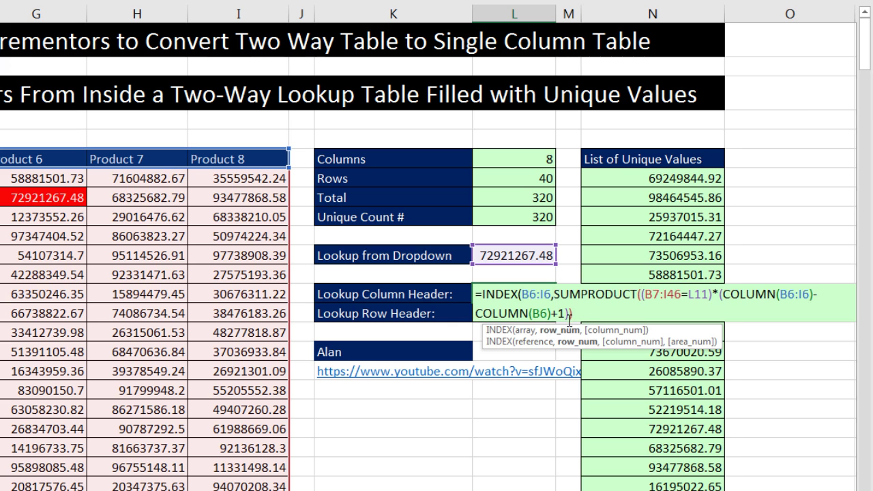
click(559, 330)
click(580, 313)
key(Return)
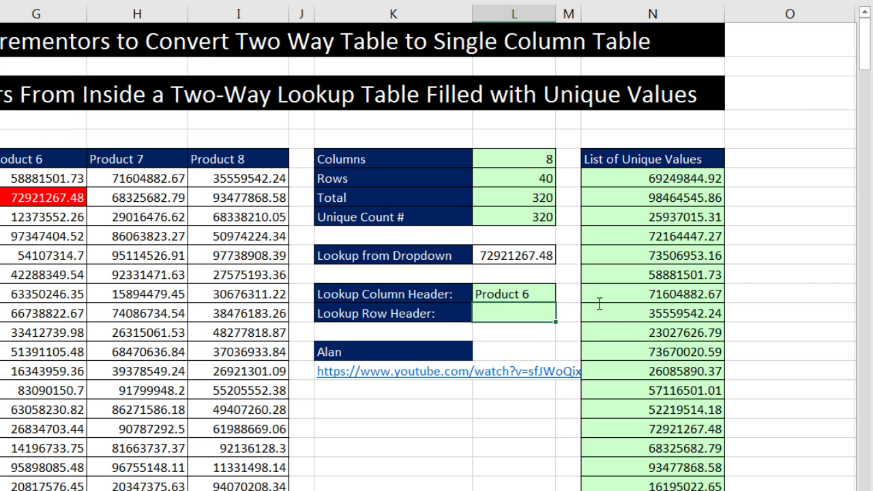
Choose 10229054.86 from the Lookup from Dropdown list in L11.
click(547, 255)
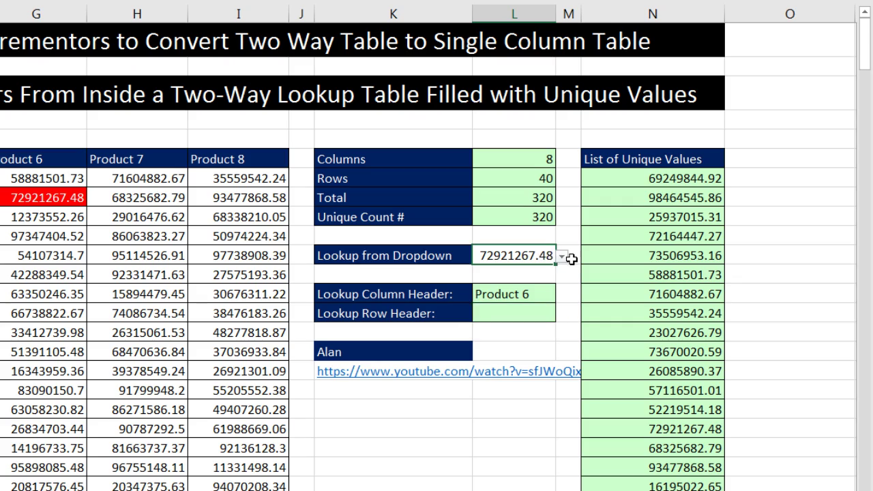
click(562, 255)
scroll(505, 327, down, 7)
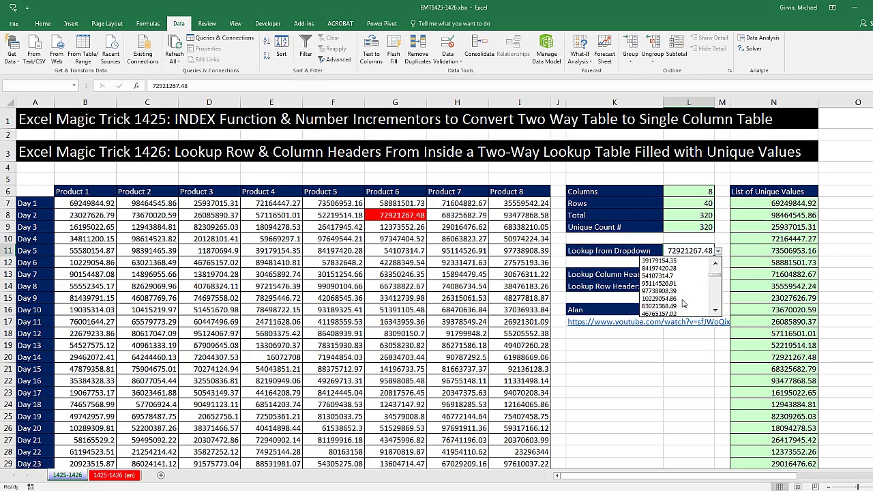
click(677, 298)
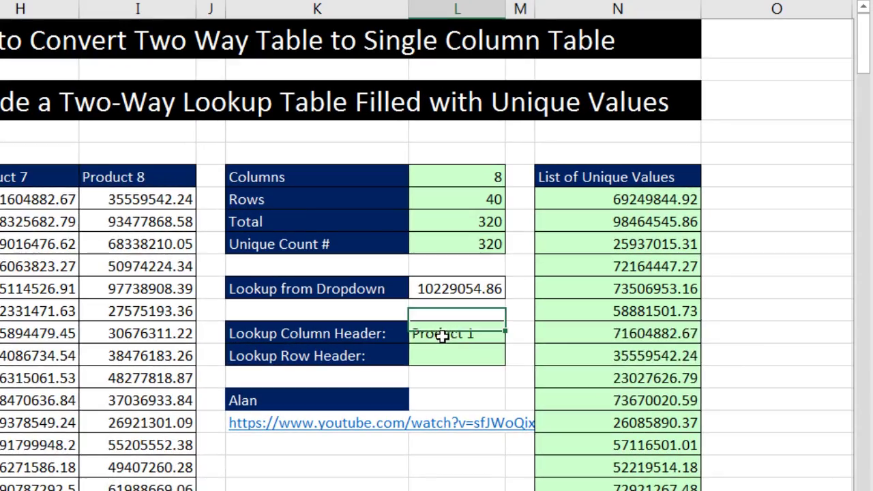
Start the Lookup Row Header formula in L14 with the copied SUMPRODUCT((B7:I46=L11)* portion.
double_click(701, 274)
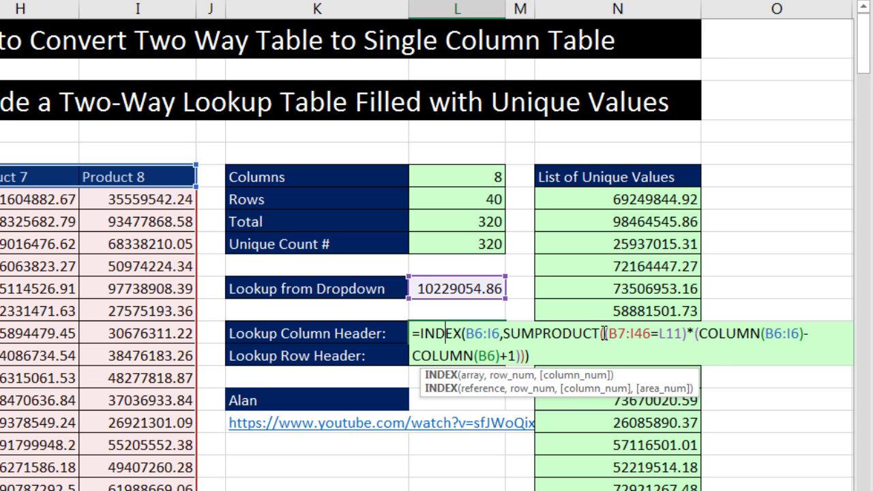
drag(504, 332, 694, 333)
key(ctrl+c)
key(Escape)
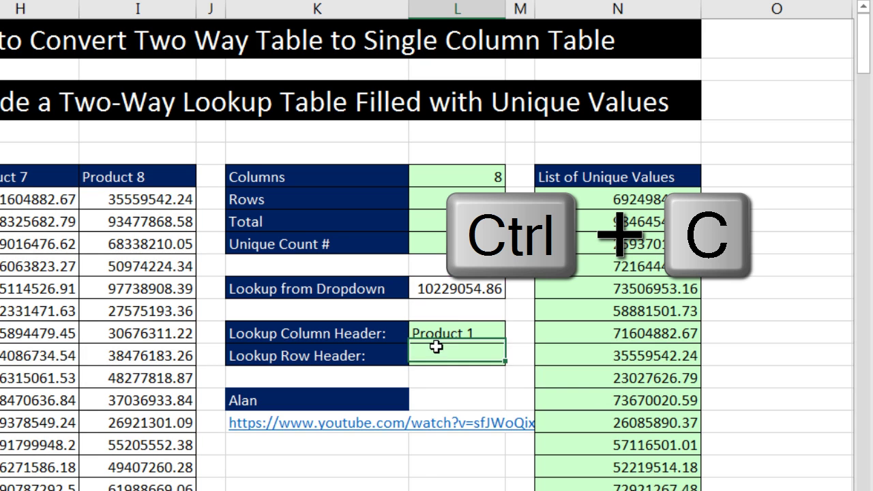
key(Down)
text(=)
key(ctrl+v)
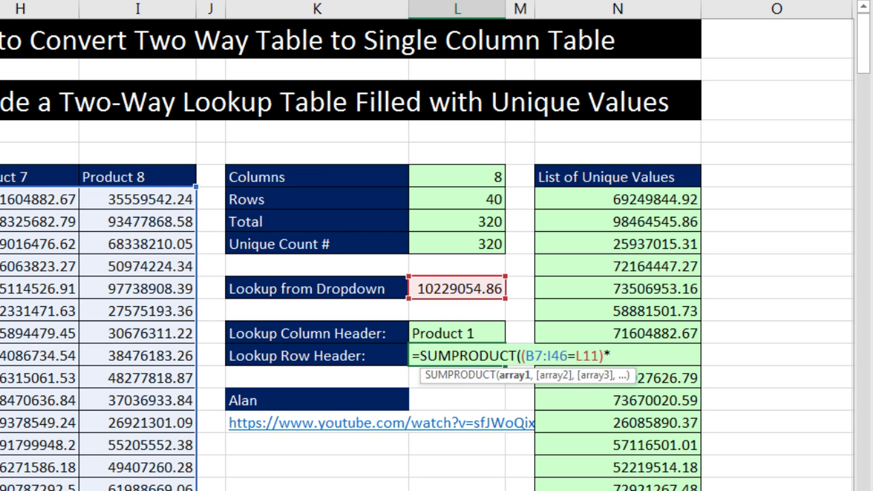
Complete the formula with (ROW(A7:A46)-ROW(A7)+1)).
text((row)
key(Tab)
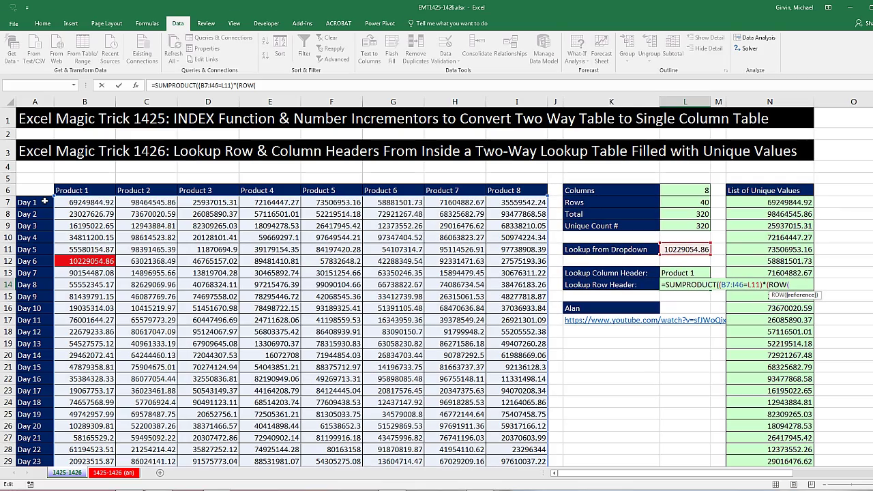
click(42, 202)
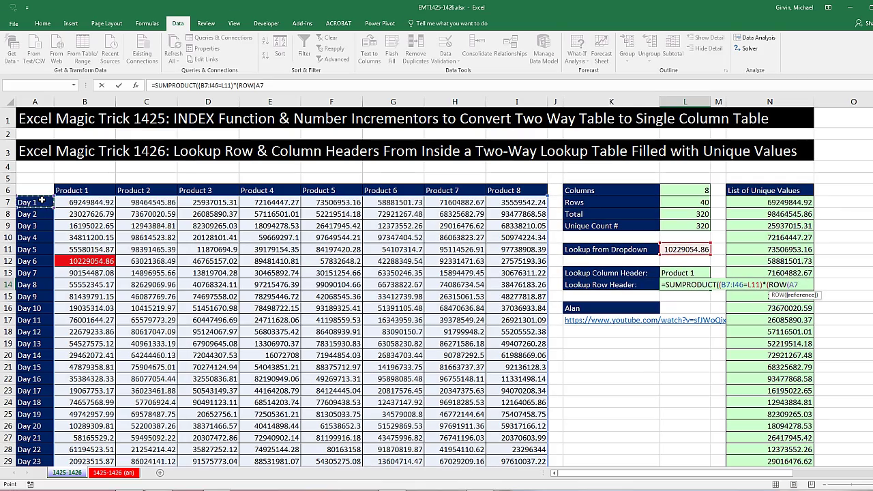
key(ctrl+shift+Down)
key(ctrl+BackSpace)
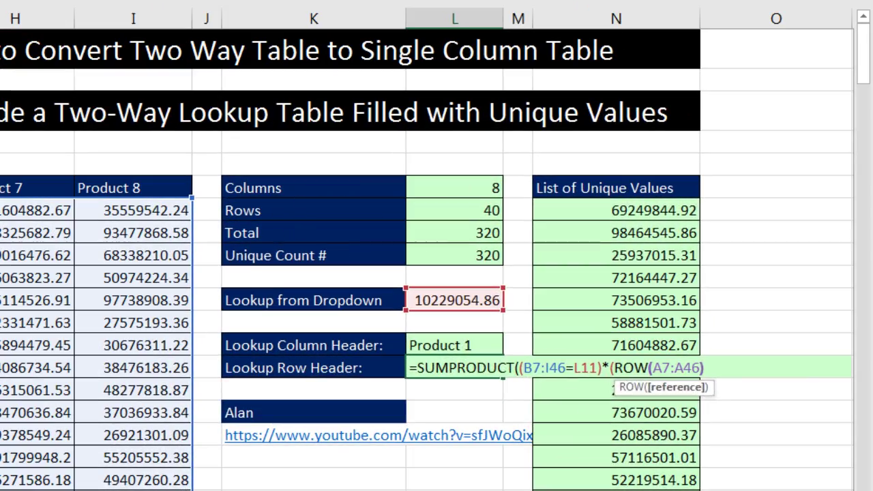
text(-row(A7)
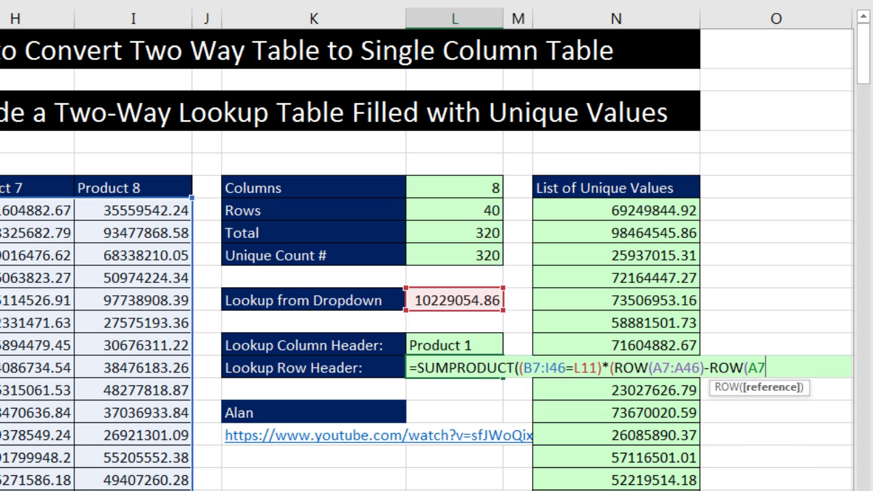
text())
text(+)
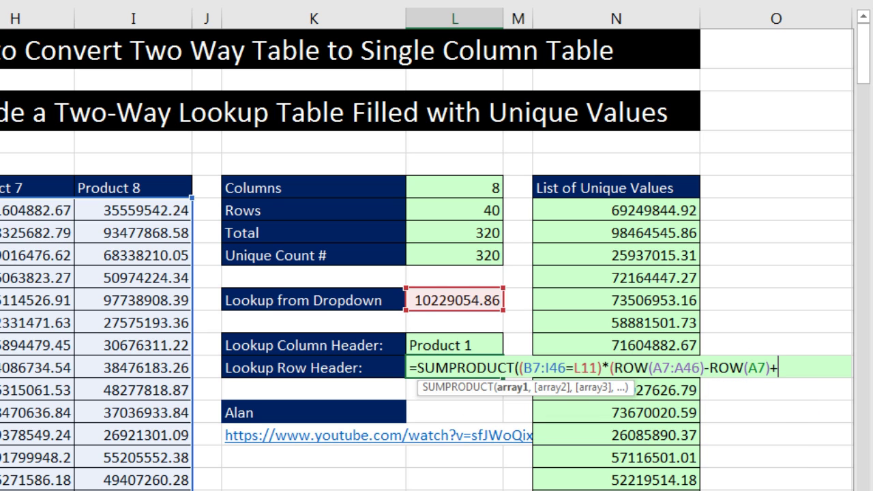
text(1))
Check the row-number part evaluates to 1 to 40 with F9, undo, and enter the formula, returning 6.
click(609, 368)
shift+click(850, 369)
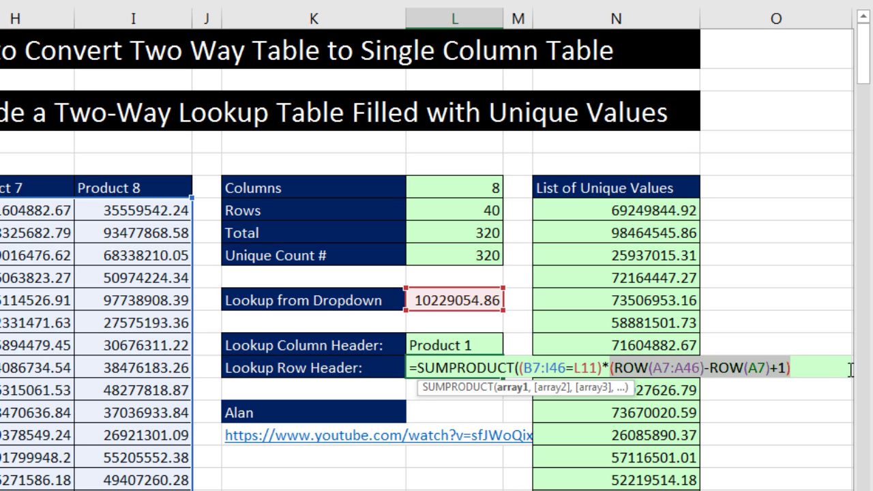
key(F9)
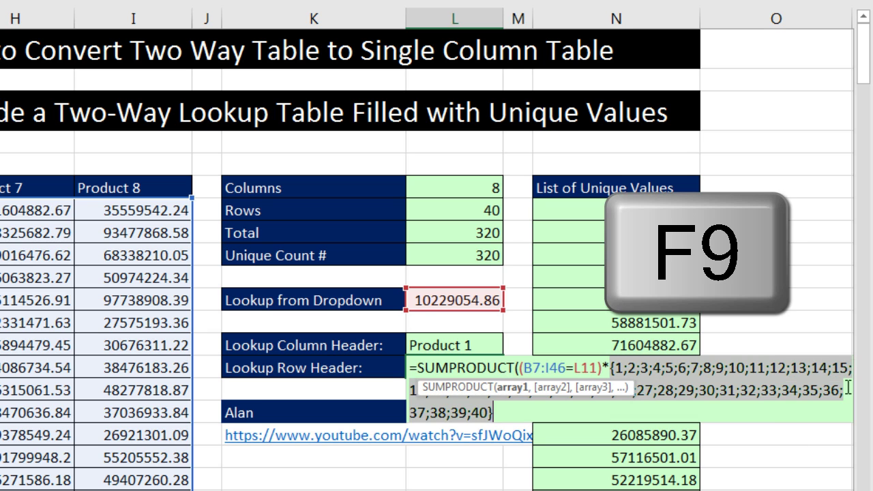
drag(620, 389, 670, 465)
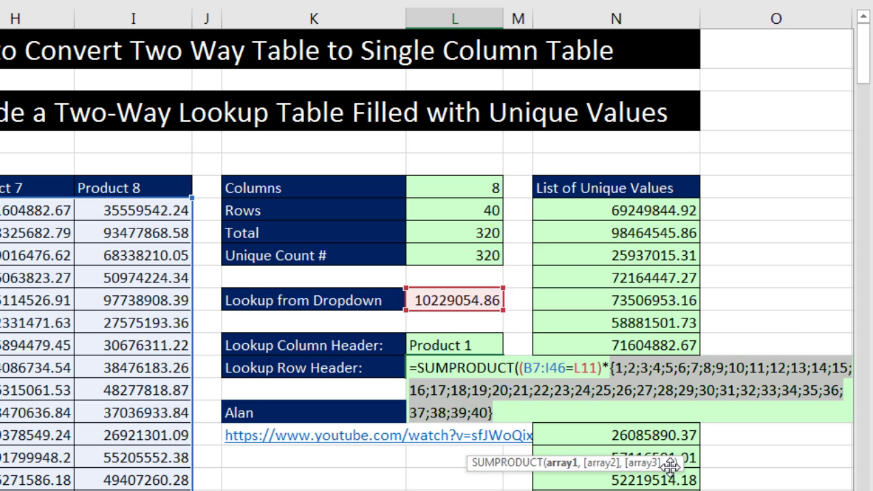
key(ctrl+z)
click(795, 368)
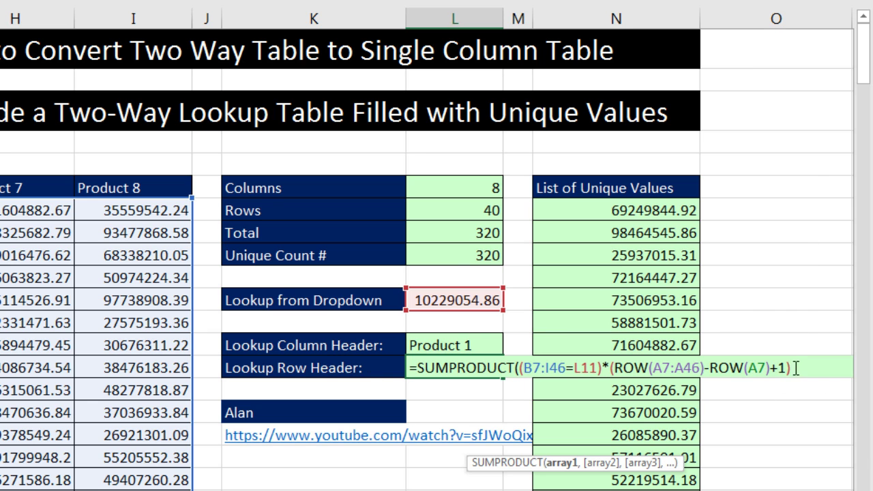
key(Return)
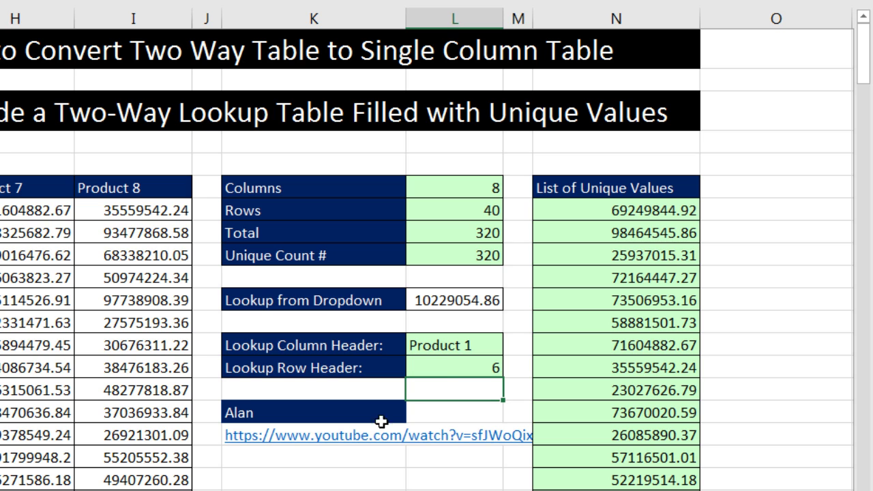
Begin wrapping L14's SUMPRODUCT in INDEX with the Day range A7:A46.
double_click(490, 367)
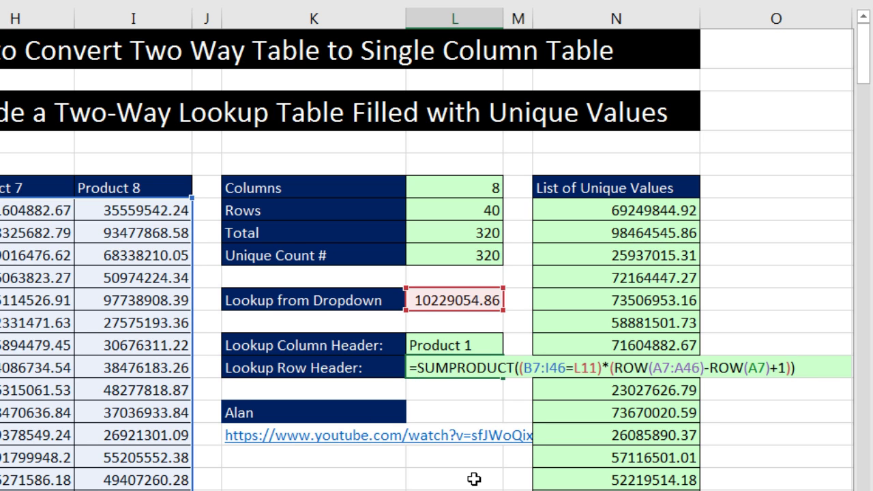
text(INDEX()
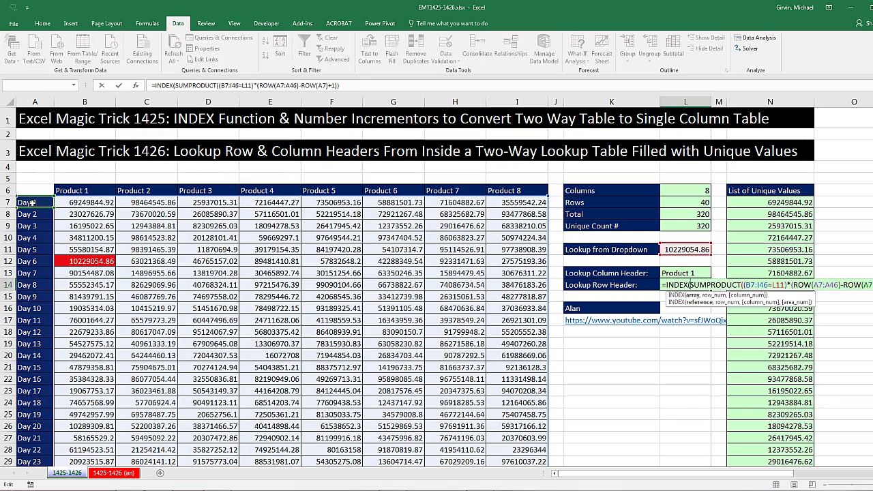
click(29, 203)
key(ctrl+shift+Down)
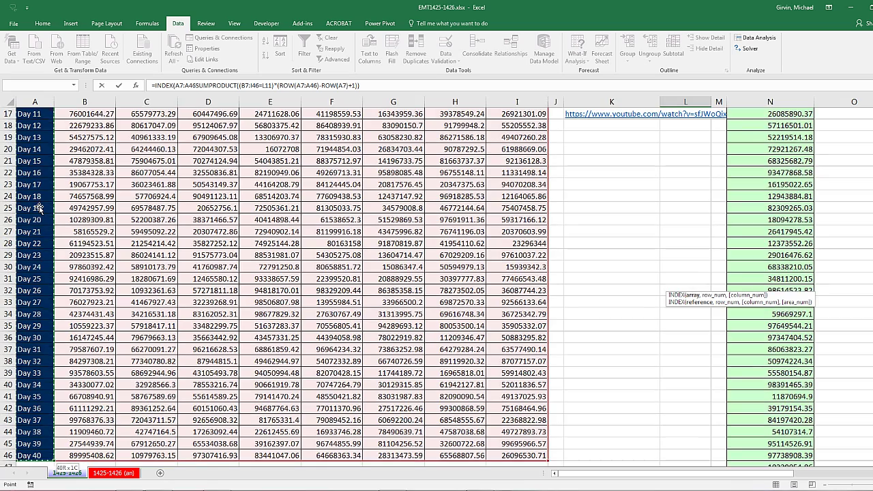
key(ctrl+BackSpace)
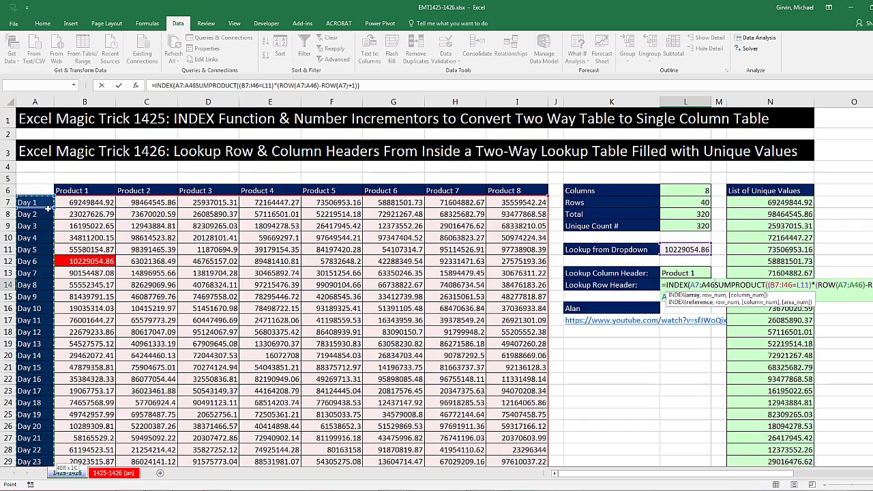
text(,)
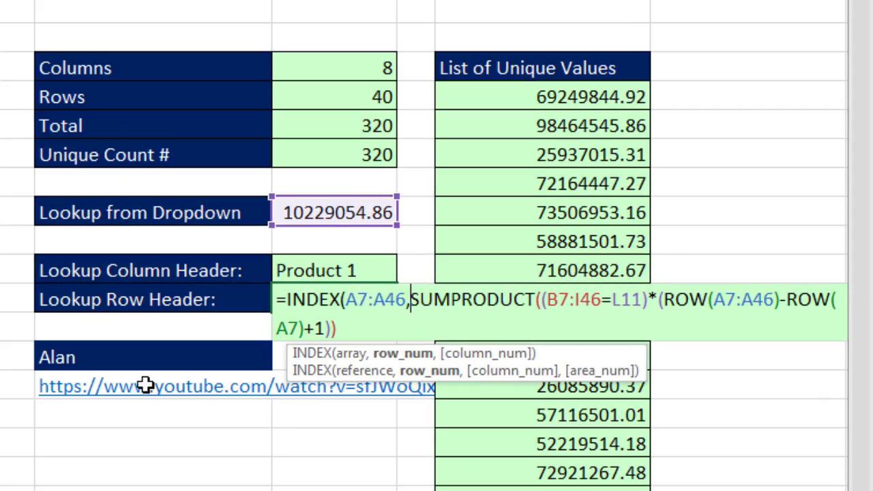
Review INDEX's array and row_num arguments, close the parenthesis and enter, showing Day 6.
click(352, 353)
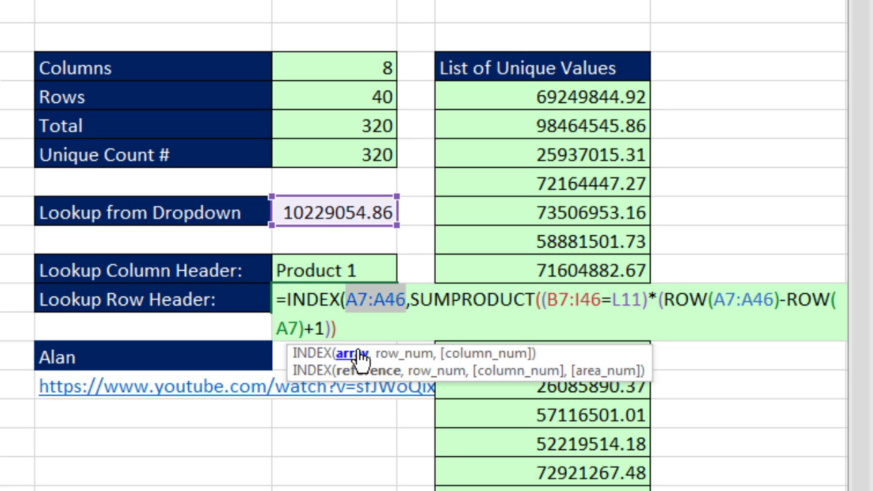
click(403, 355)
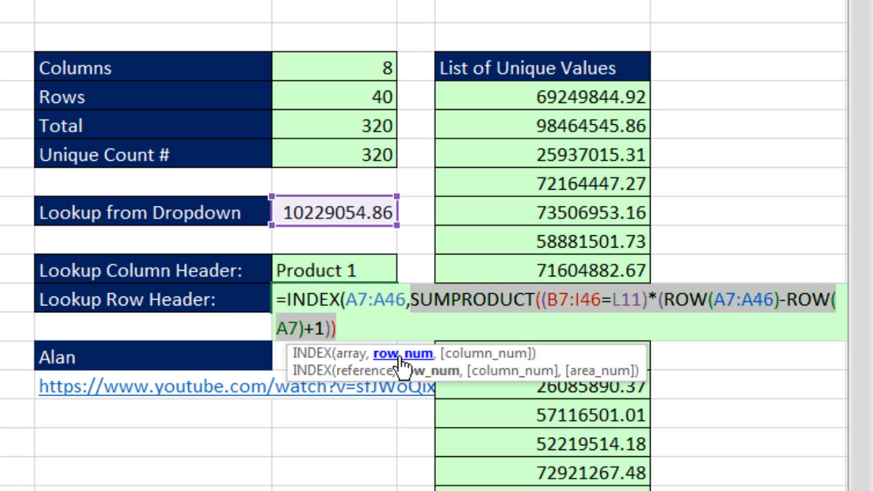
click(359, 355)
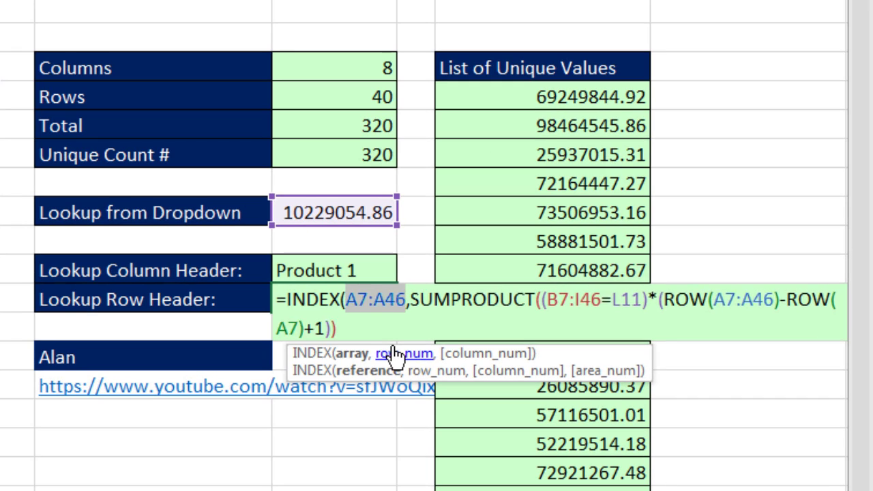
click(394, 354)
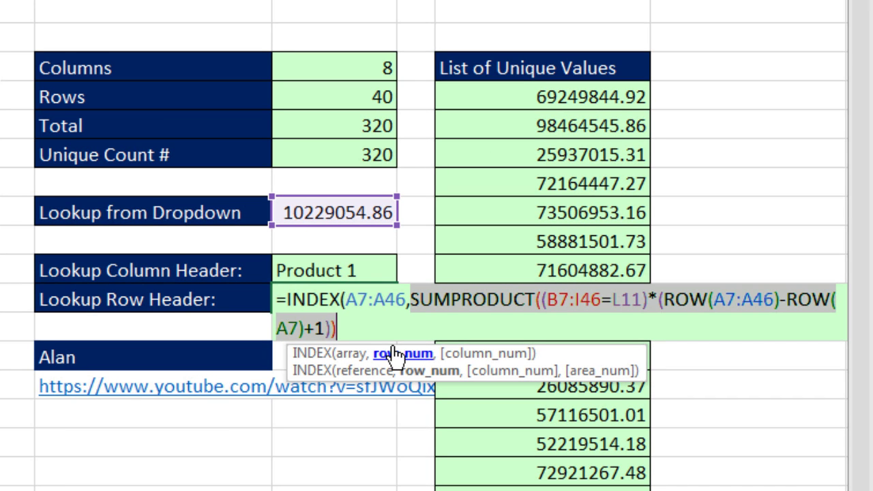
click(377, 332)
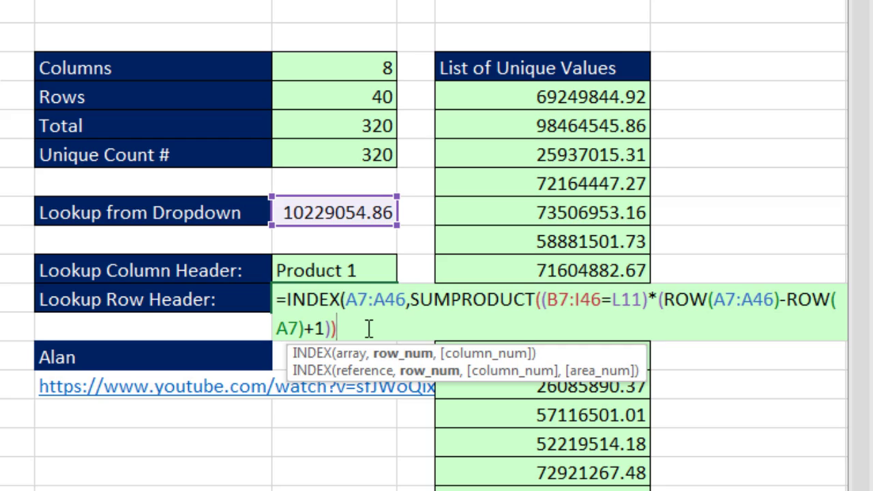
text())
key(Return)
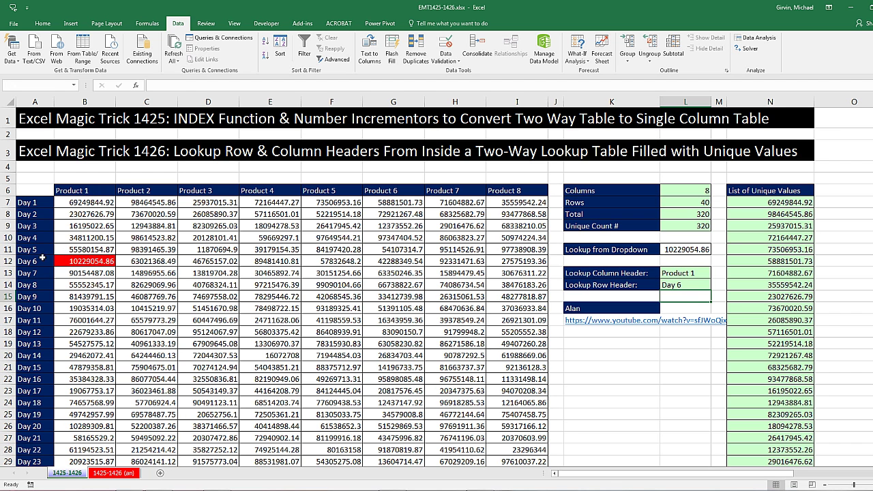
Pick 89481410.81 in the L11 dropdown so the headers show Product 4 and Day 6.
click(702, 254)
click(714, 249)
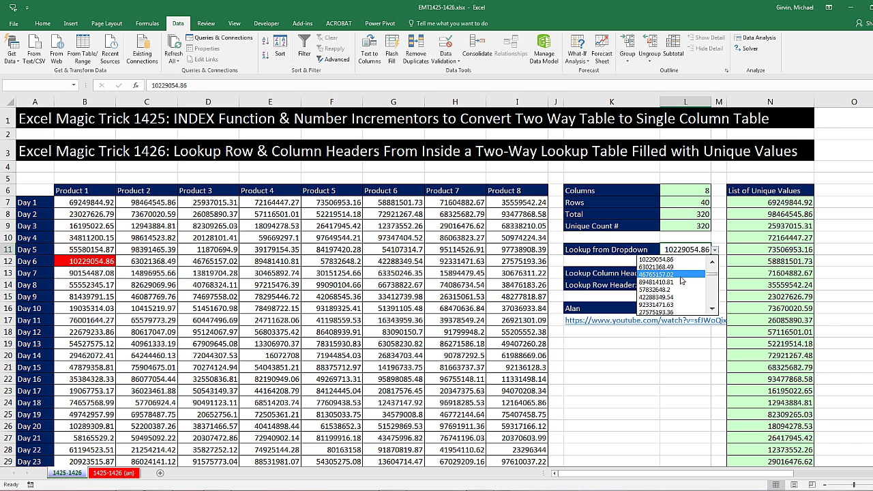
click(653, 289)
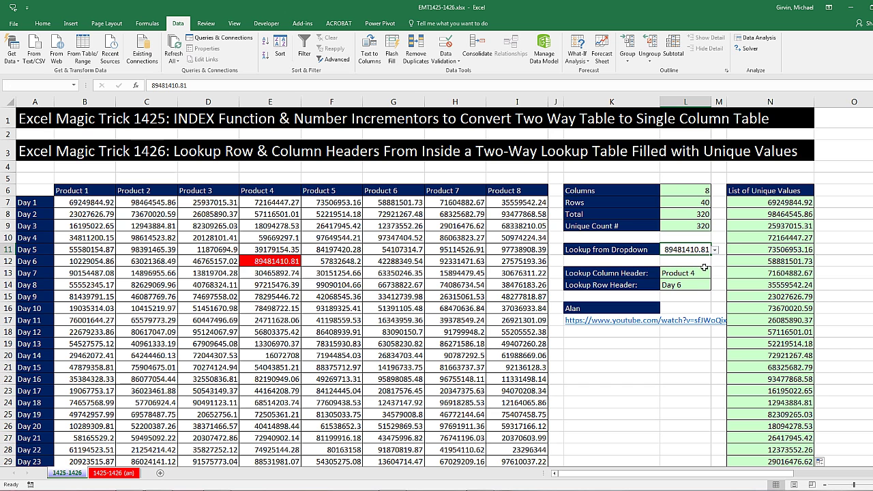
double_click(686, 190)
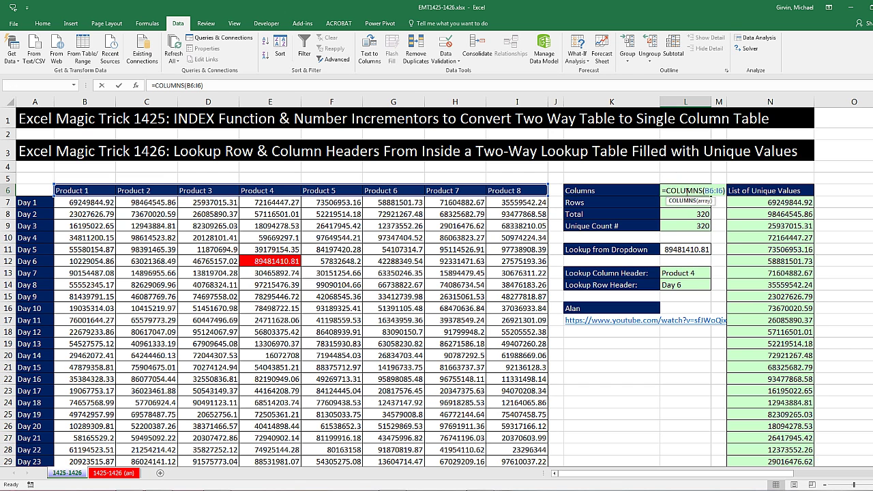
key(Escape)
double_click(686, 202)
key(Escape)
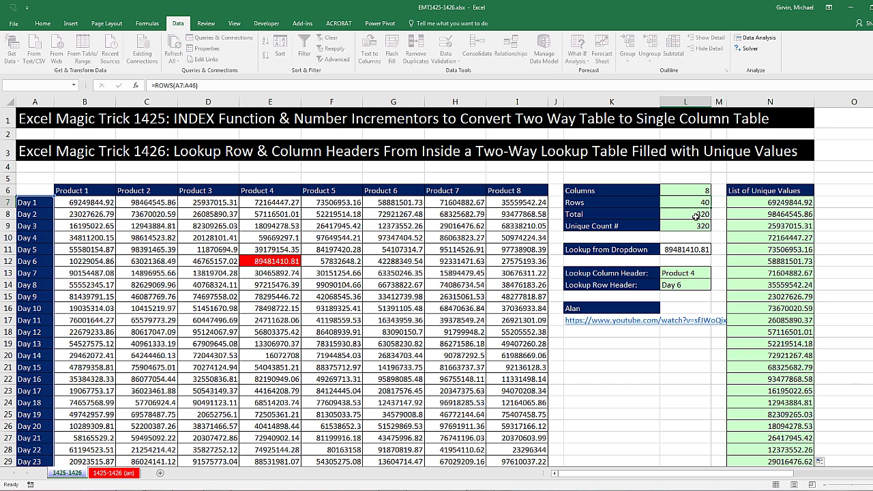
double_click(702, 213)
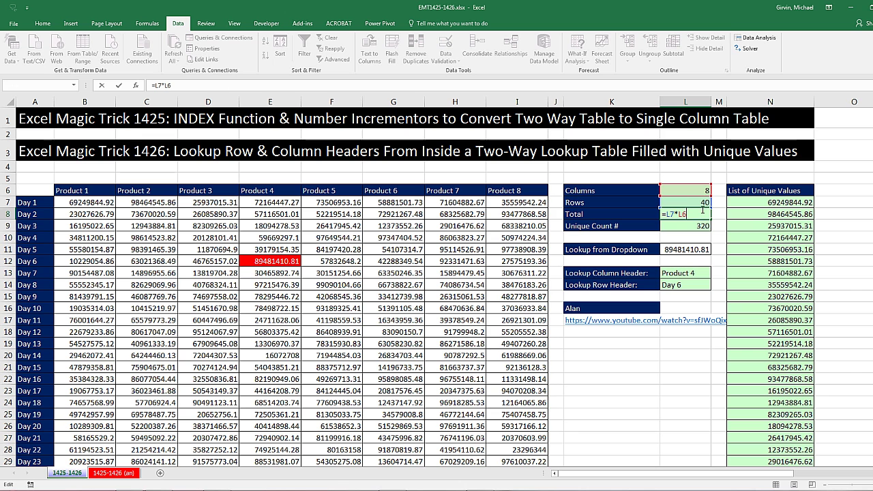
key(Return)
key(F2)
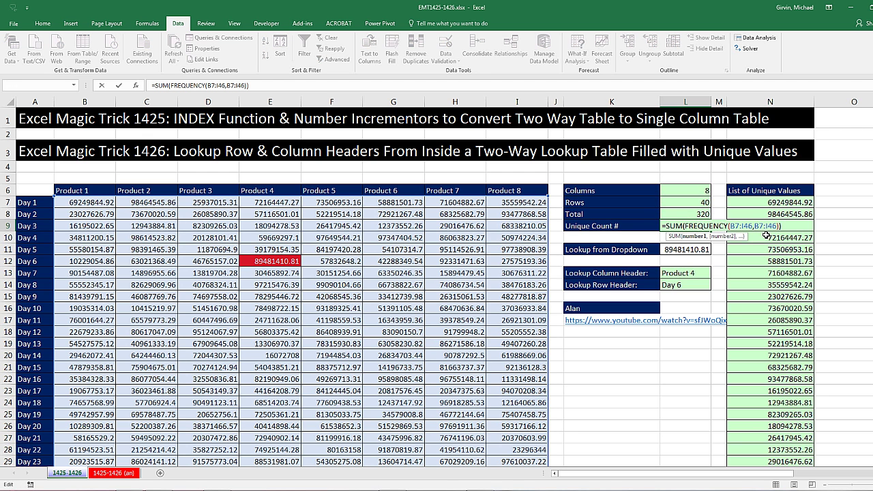
key(Left)
key(Left)
key(Left)
key(Left)
key(Left)
key(Left)
key(Left)
key(Left)
key(Left)
key(Left)
key(Left)
key(Left)
key(Left)
key(Left)
key(Left)
key(Left)
key(Left)
key(Left)
key(Left)
key(Left)
key(Return)
key(Down)
key(Down)
key(Down)
key(F2)
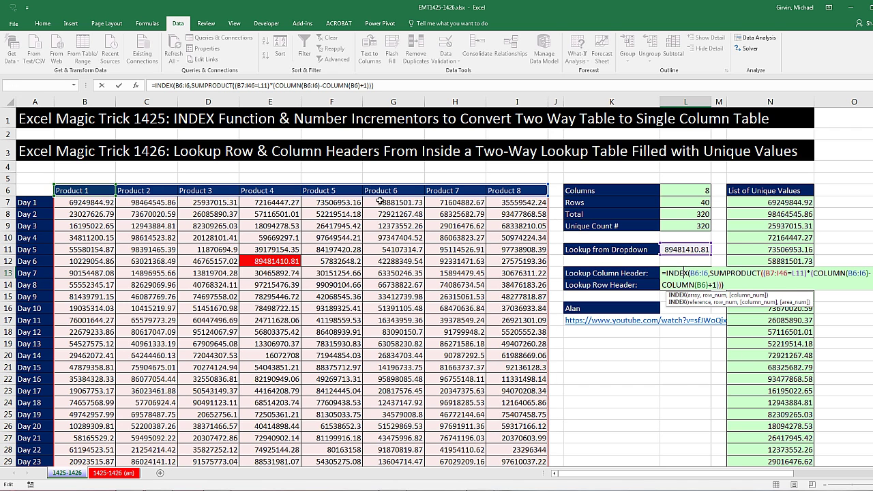
key(ctrl+Return)
click(694, 287)
key(F2)
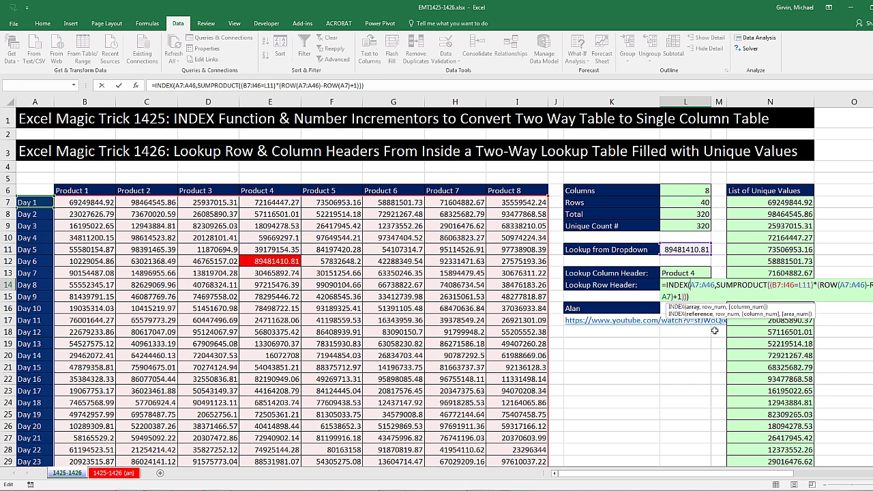